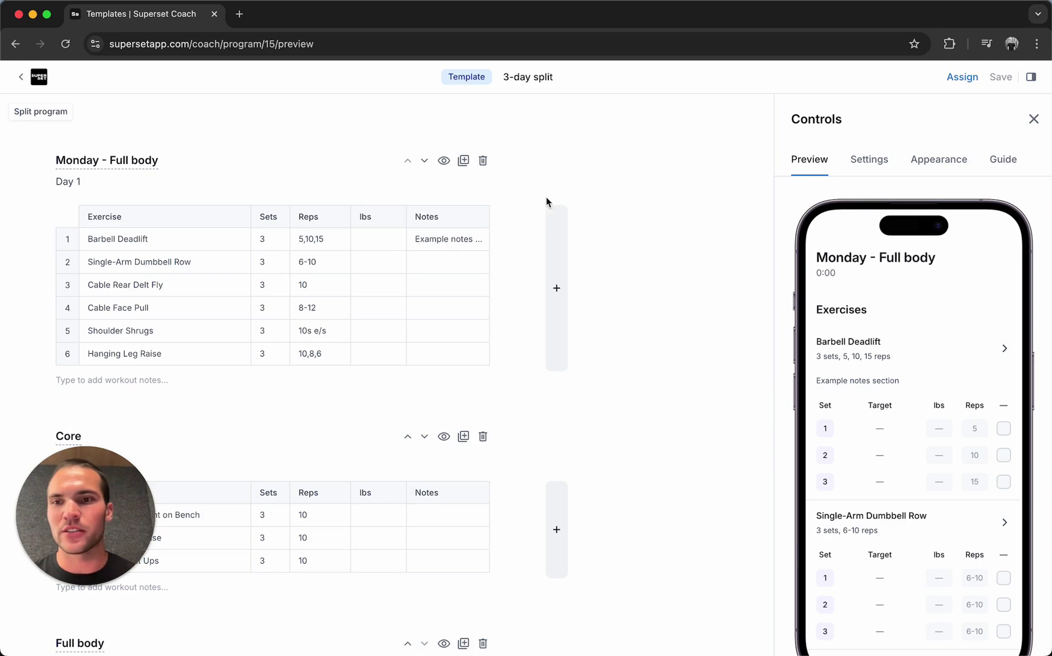
# Duplicate the Monday - Full body workout into Week 2 and scroll right to view the copy
pyautogui.scroll(-5, 499, 308)
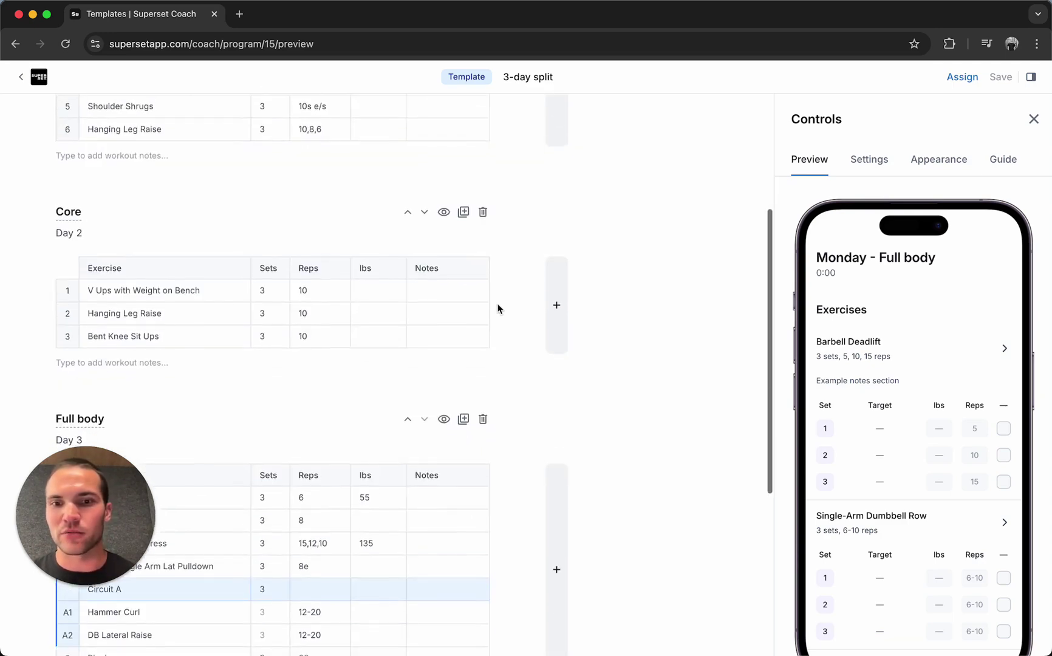
pyautogui.scroll(5, 498, 308)
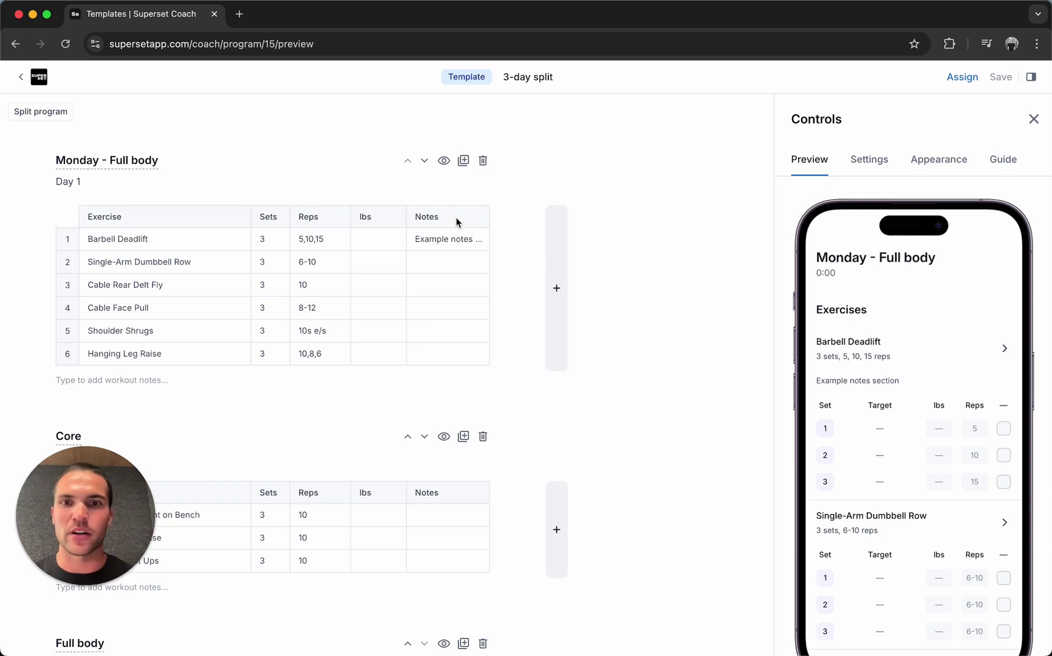
pyautogui.click(465, 161)
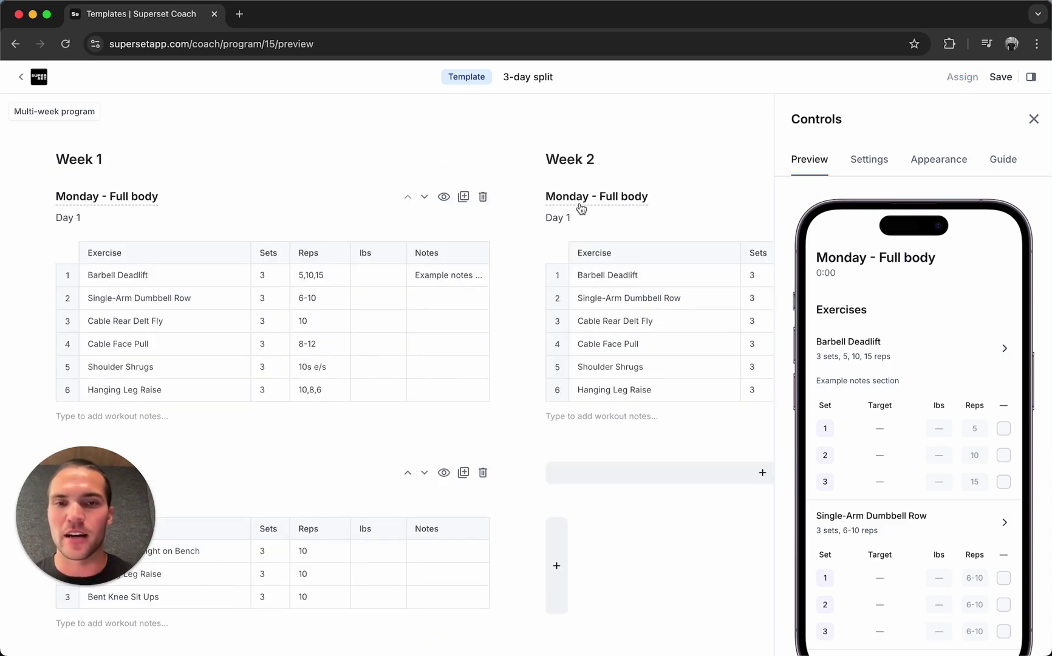
pyautogui.hscroll(10, 581, 209)
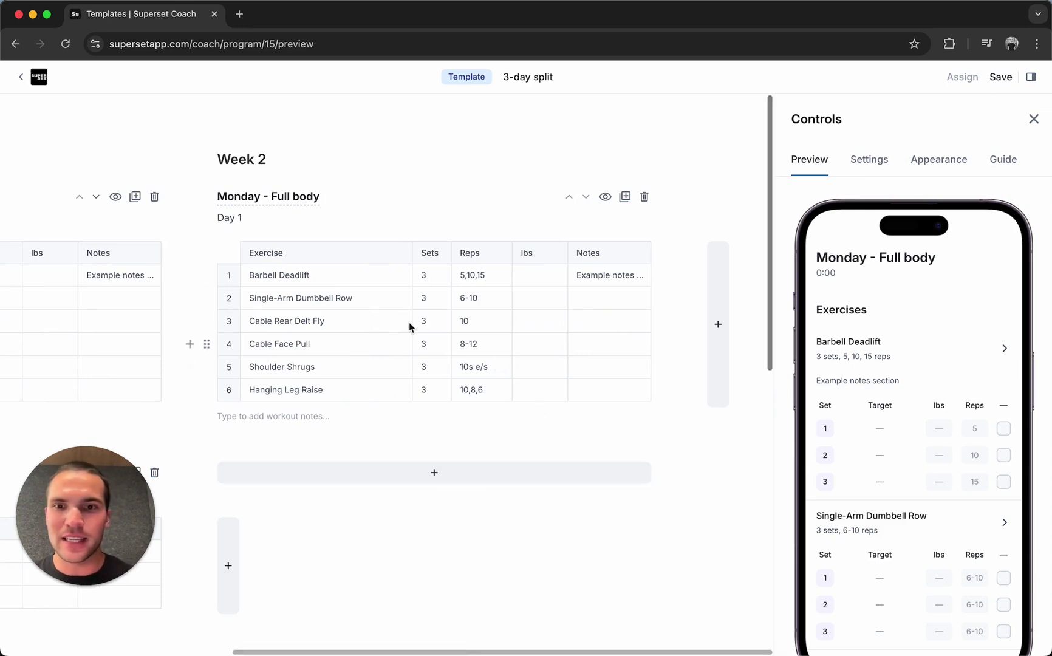
# Rename the program to 'Intermediate Program' in Settings > Appearance and apply the update
pyautogui.click(862, 159)
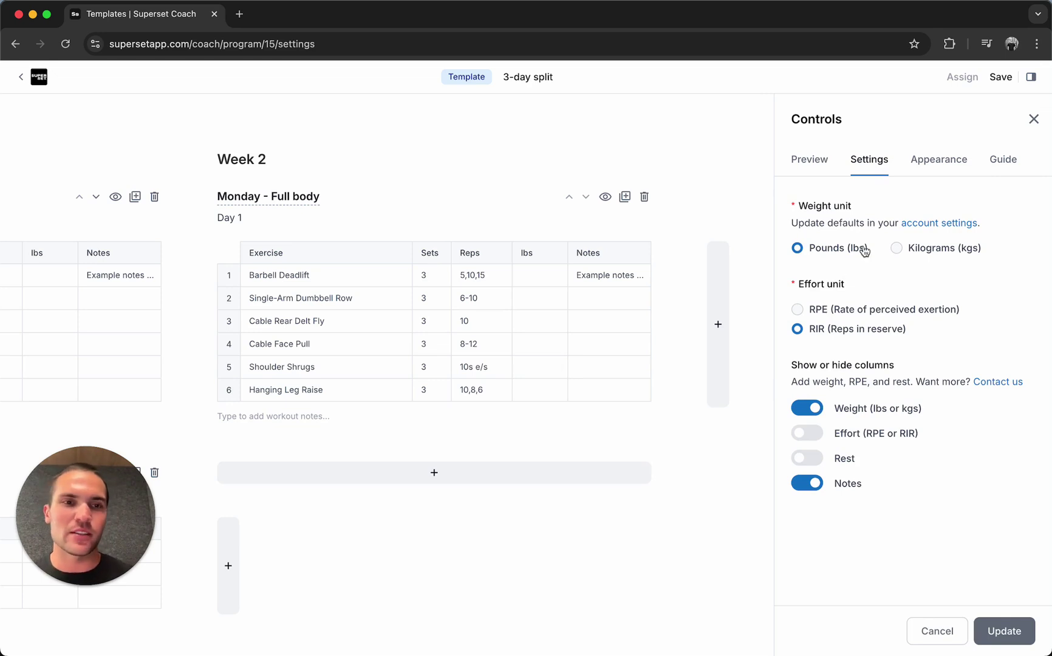
pyautogui.click(936, 167)
pyautogui.tripleClick(848, 237)
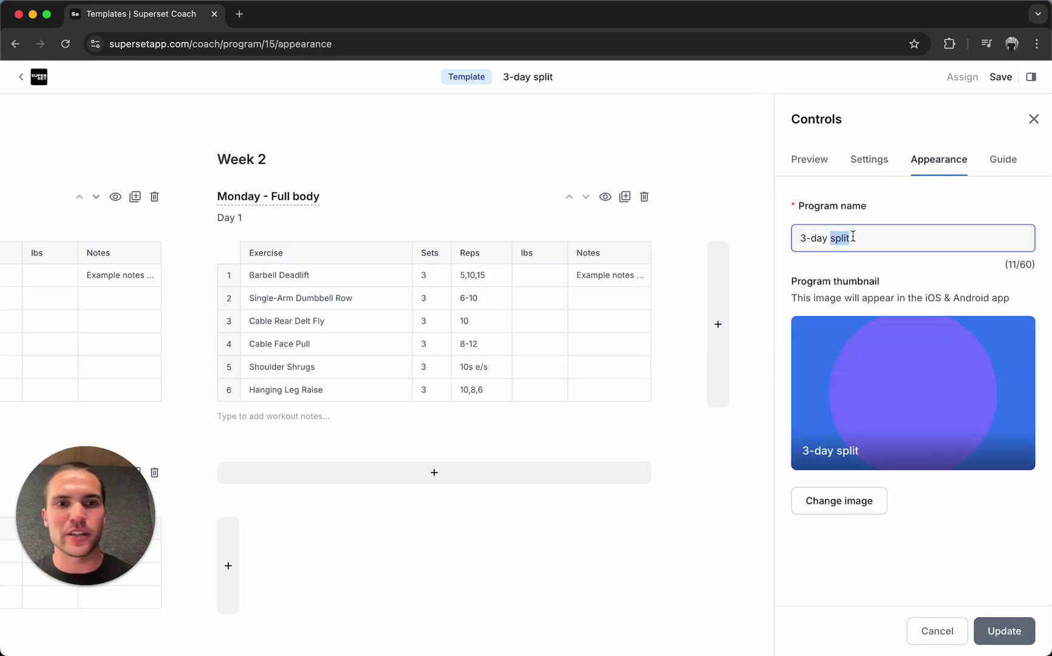
pyautogui.write('Intermediate Program')
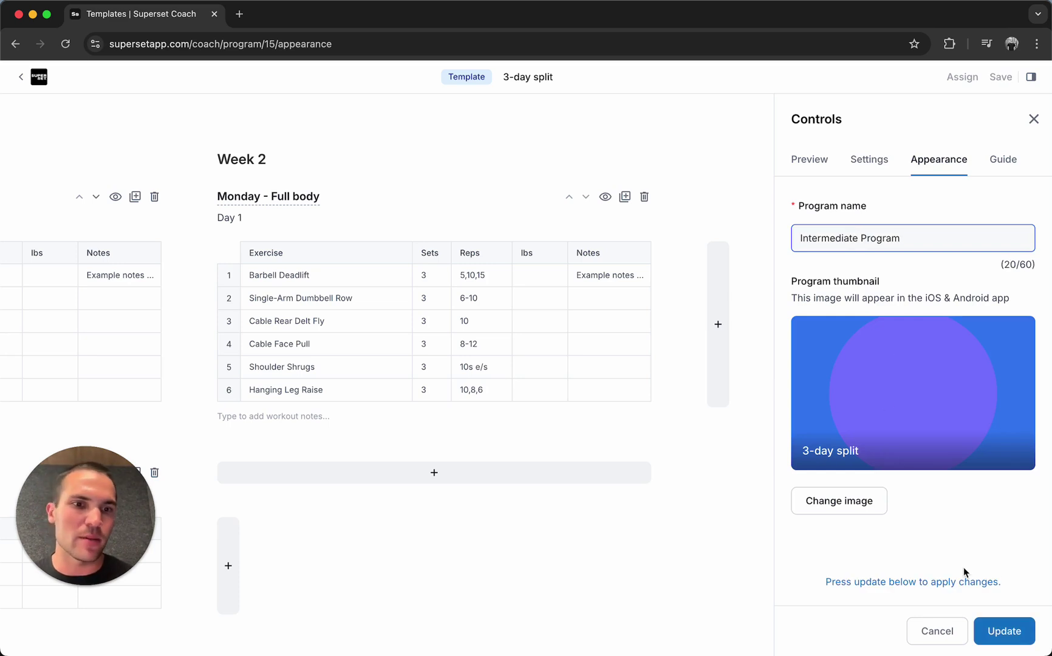
pyautogui.click(1001, 630)
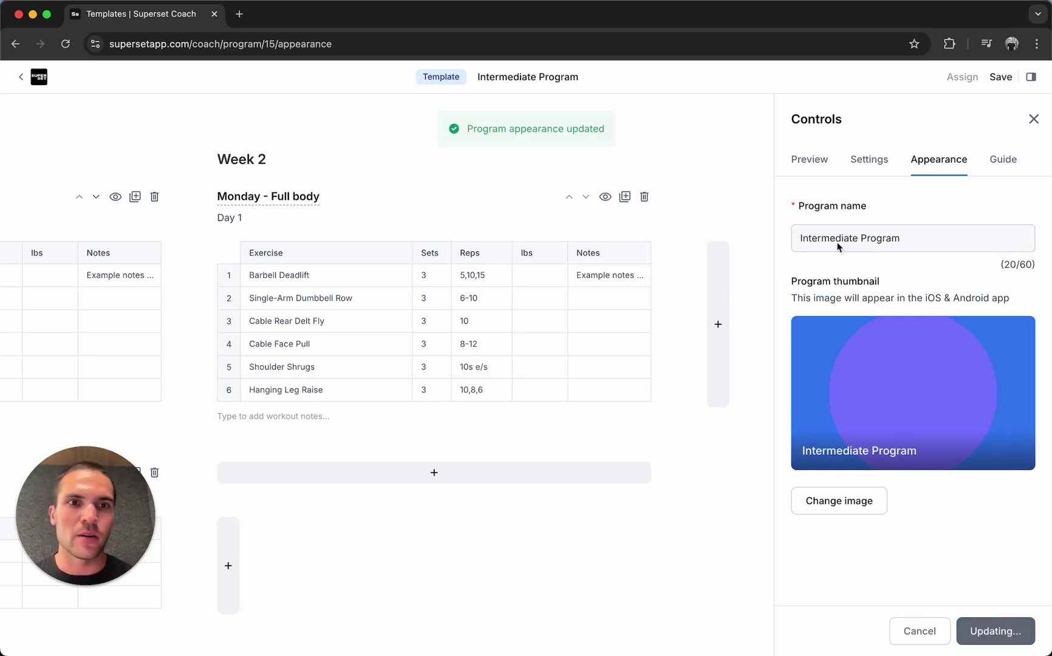
# Add Reverse Crunch as a new exercise row below Hanging Leg Raise
pyautogui.click(808, 161)
pyautogui.click(353, 395)
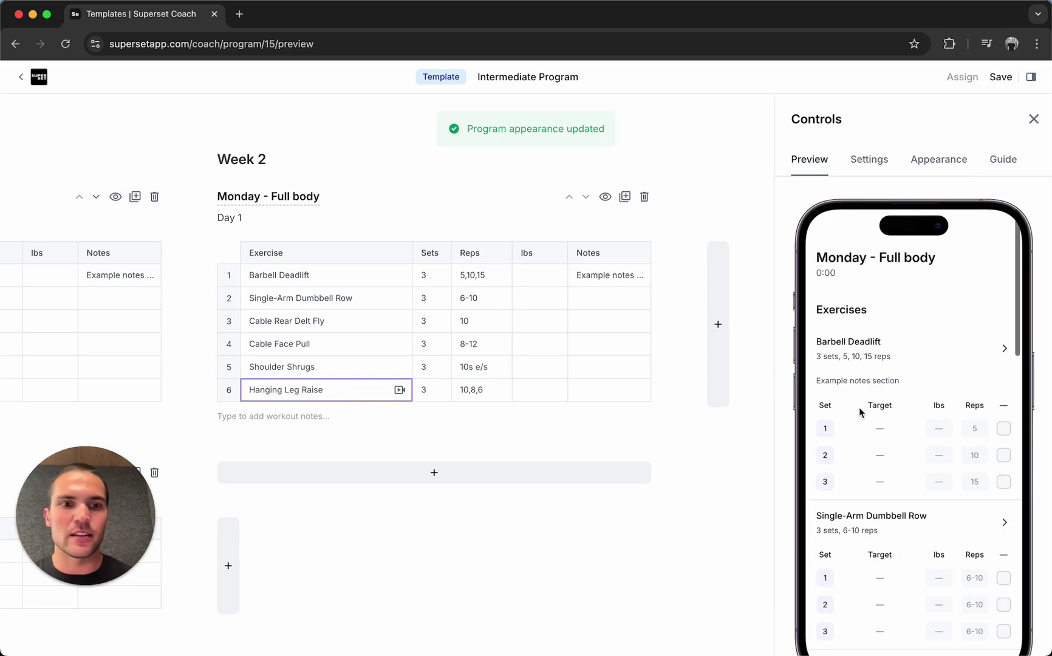
pyautogui.press('Return')
pyautogui.write('crunch')
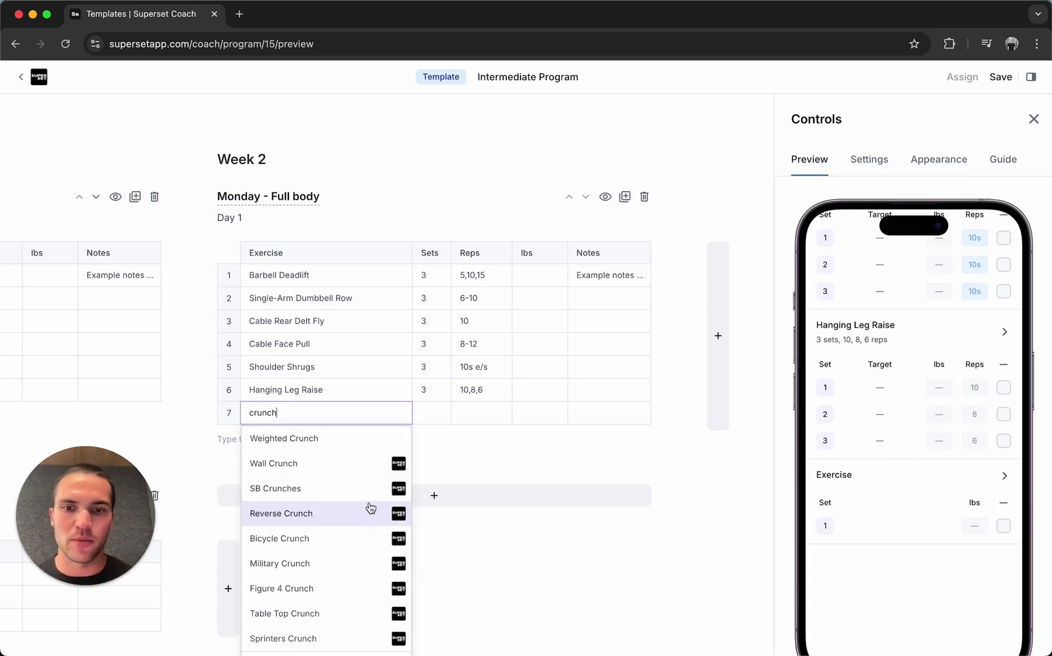
pyautogui.click(339, 521)
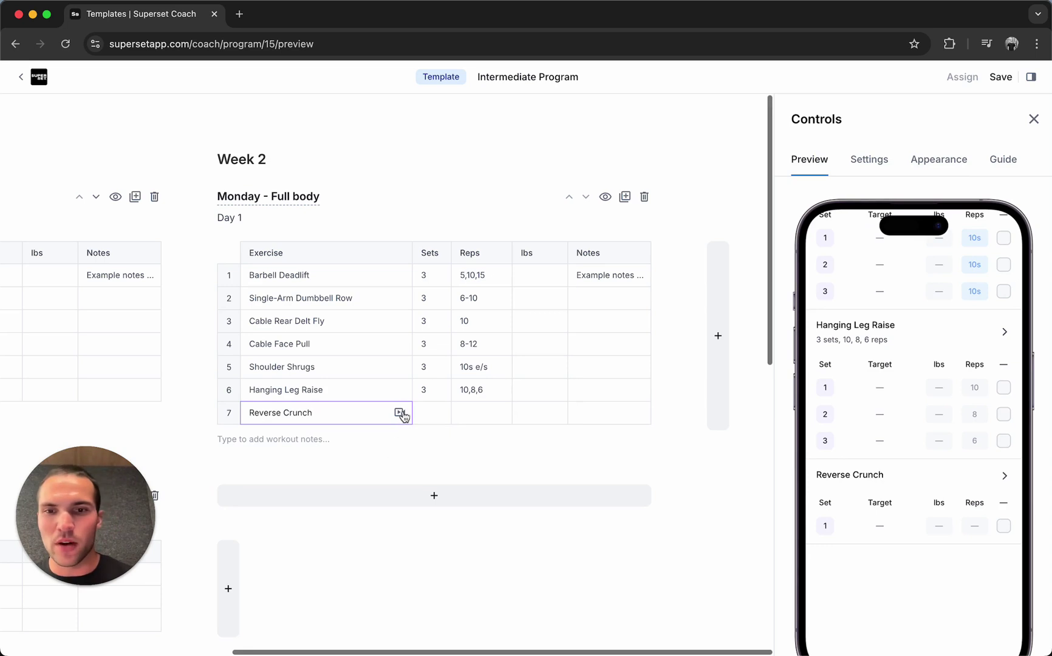
# Review Reverse Crunch's exercise details and its linked demo video
pyautogui.click(399, 414)
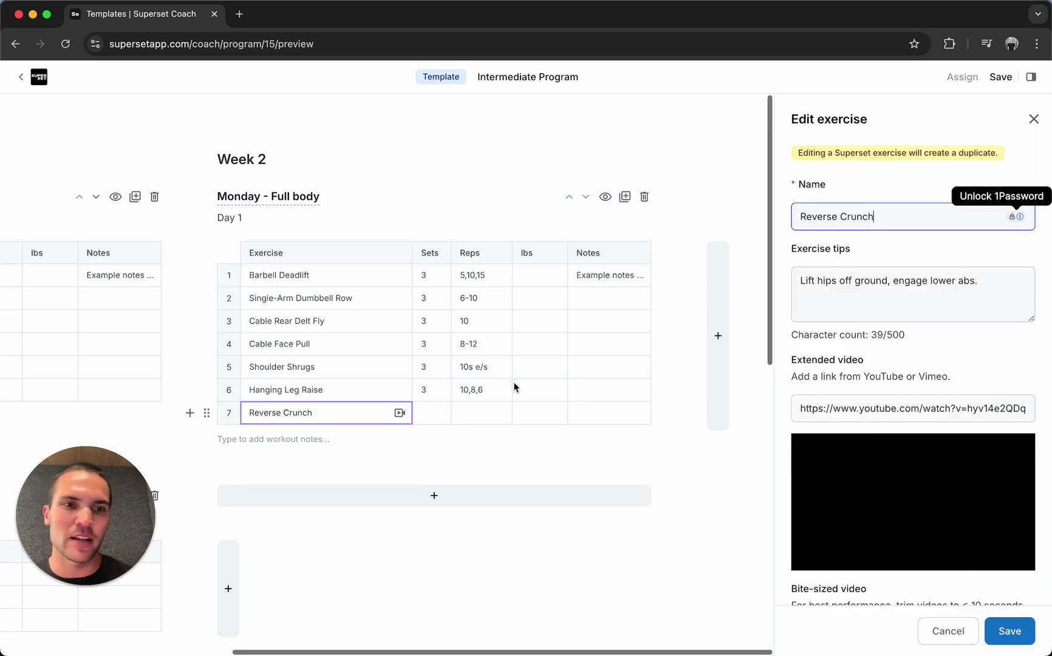
pyautogui.tripleClick(894, 410)
pyautogui.scroll(-5, 899, 426)
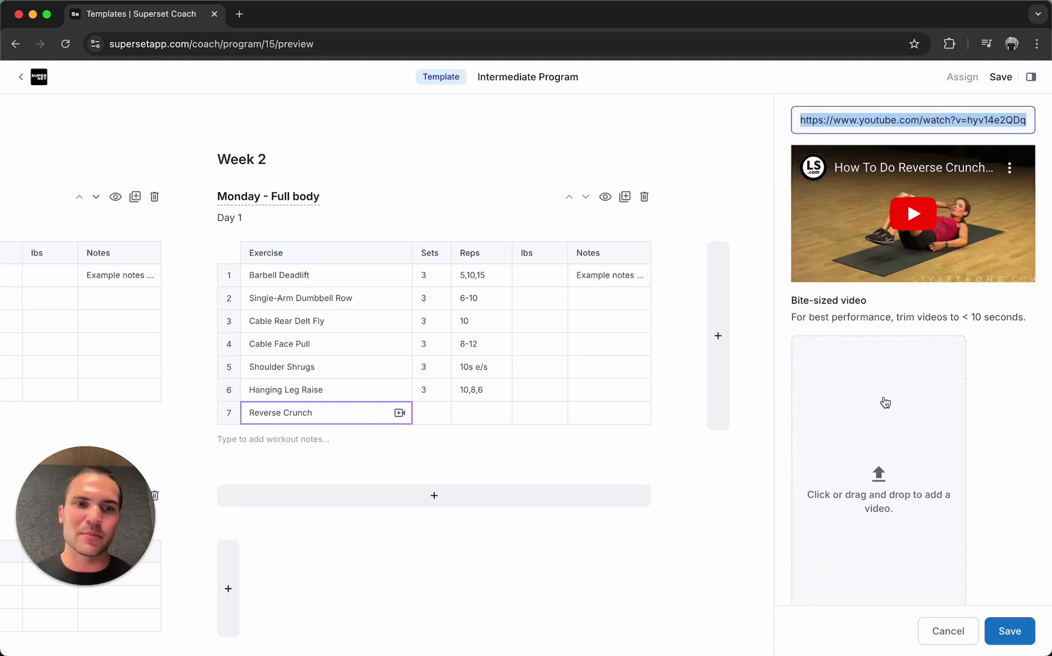
pyautogui.scroll(5, 886, 402)
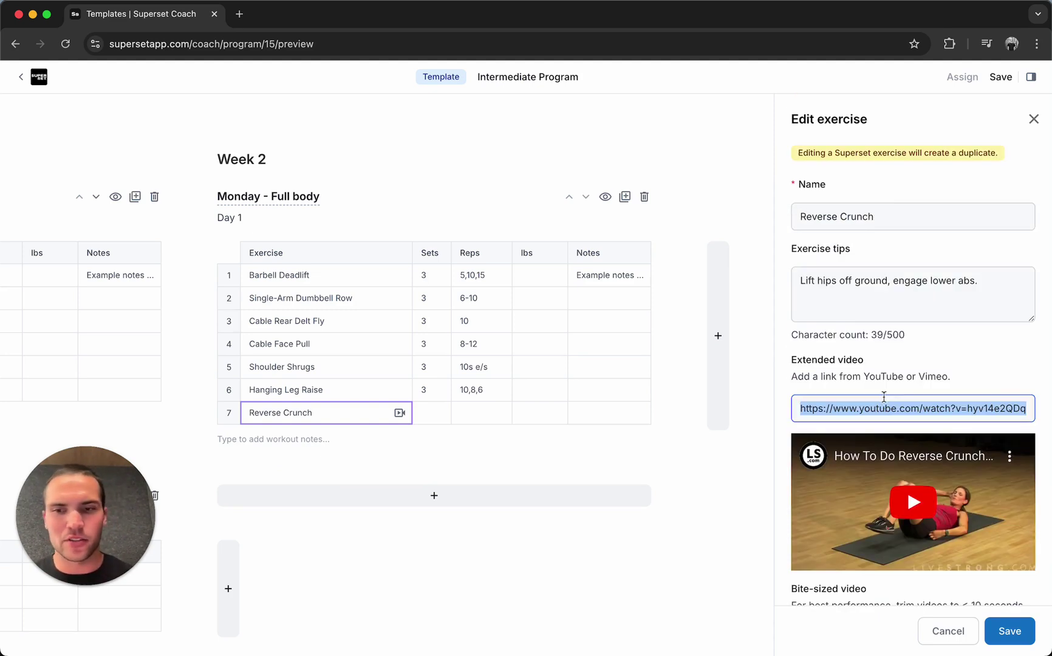
# Close the exercise details unchanged and give Reverse Crunch 3 sets of 10 reps
pyautogui.click(949, 631)
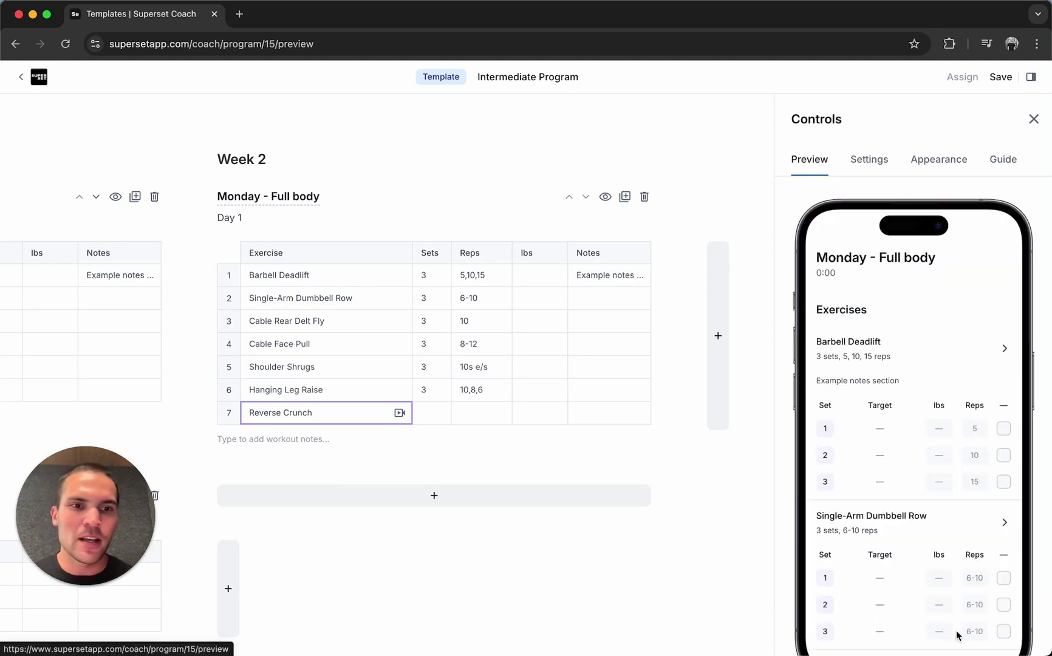
pyautogui.click(419, 415)
pyautogui.scroll(-15, 918, 508)
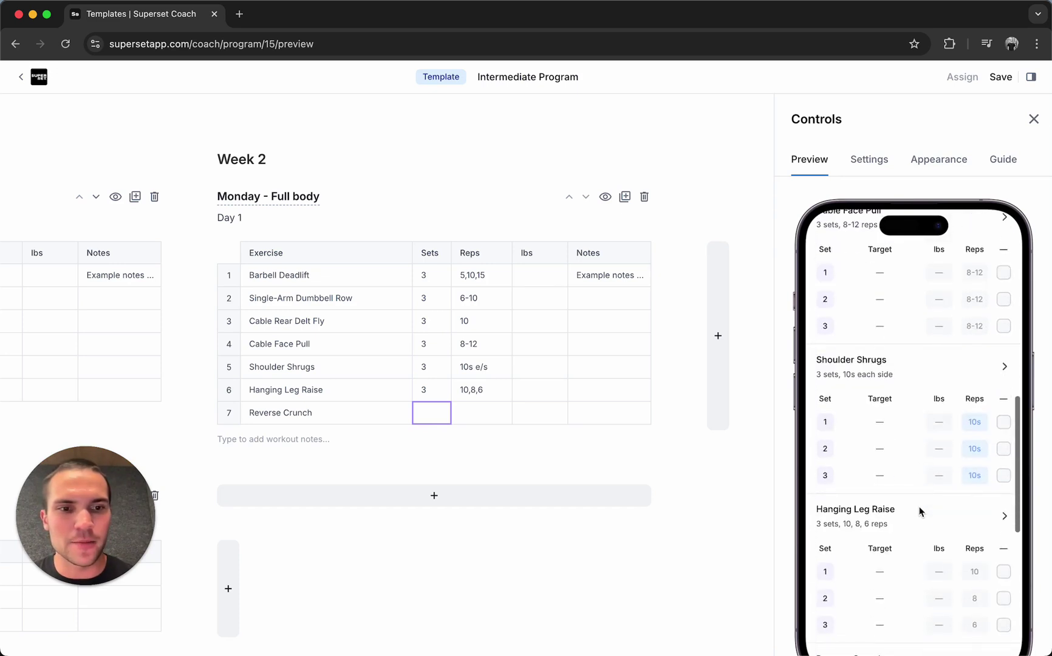
pyautogui.write('3')
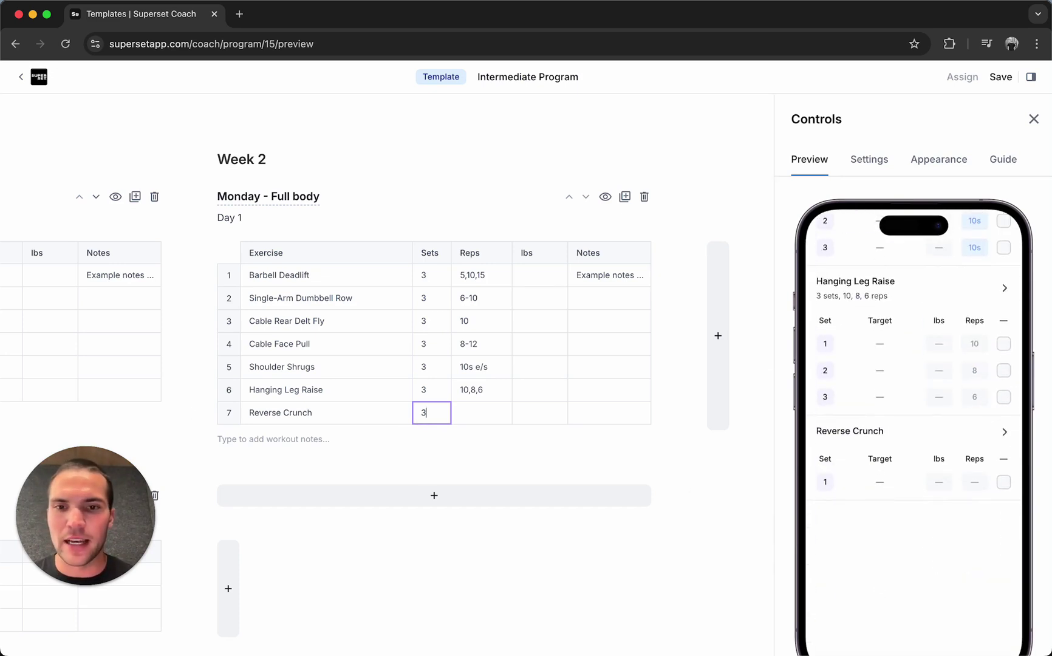
pyautogui.press('Tab')
pyautogui.write('10')
pyautogui.press('Tab')
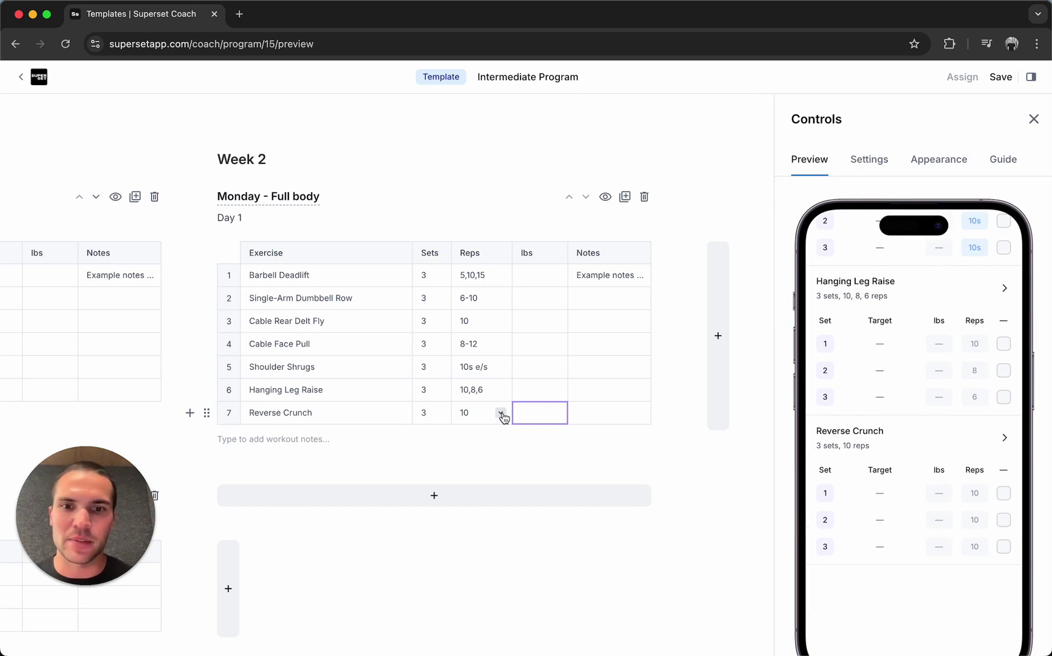
pyautogui.scroll(-2, 504, 416)
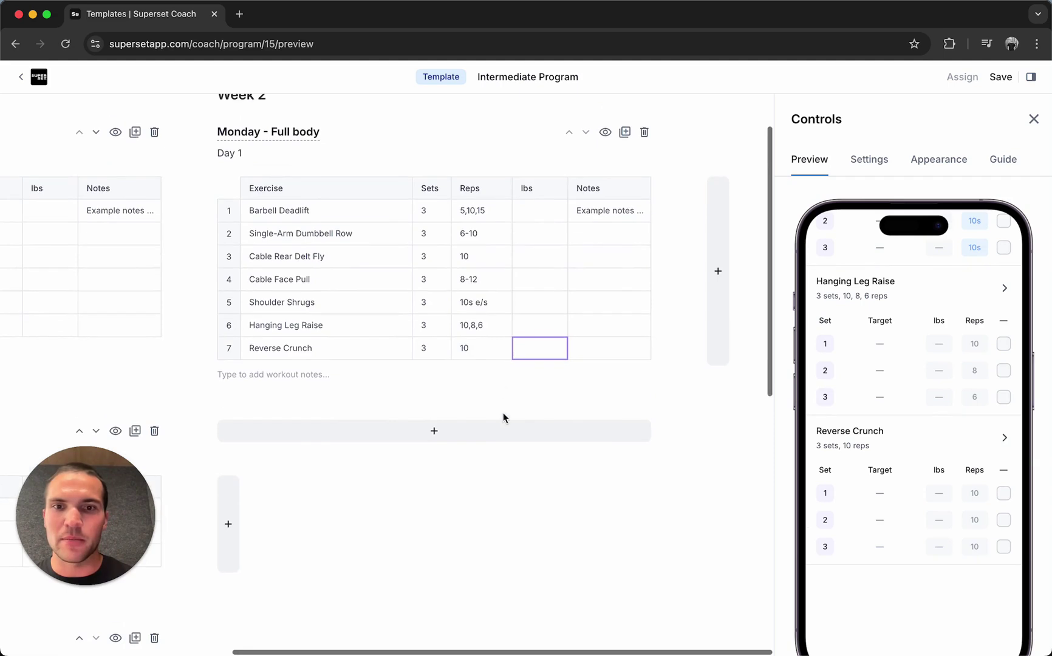
# Try reps formats 12, 10, 8 and 30 seconds, then set Reverse Crunch to 12 reps each side
pyautogui.click(502, 350)
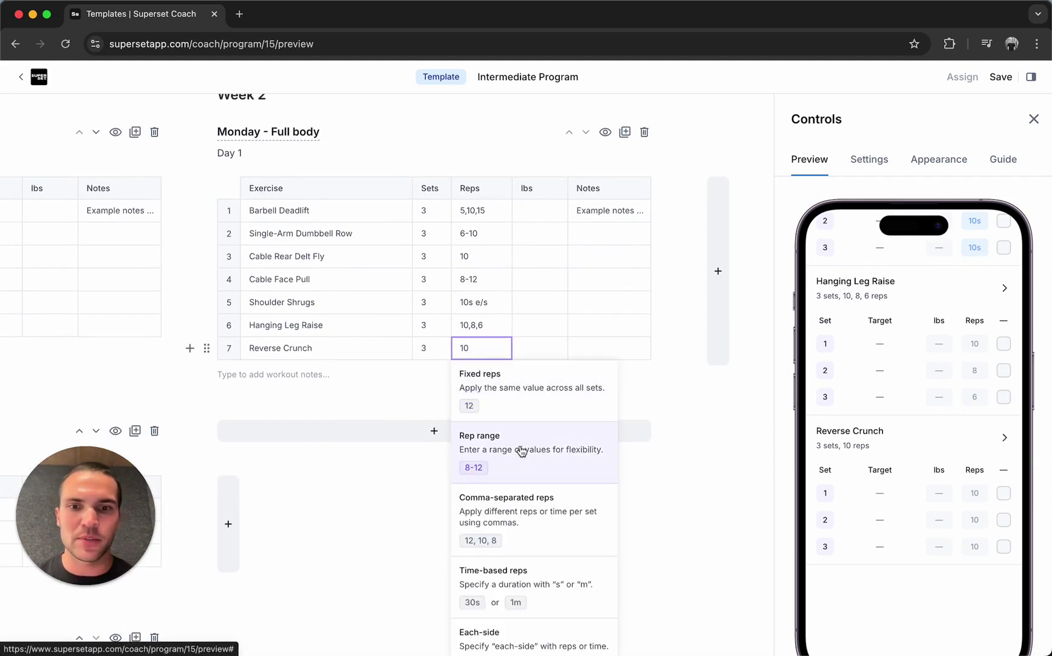
pyautogui.click(534, 513)
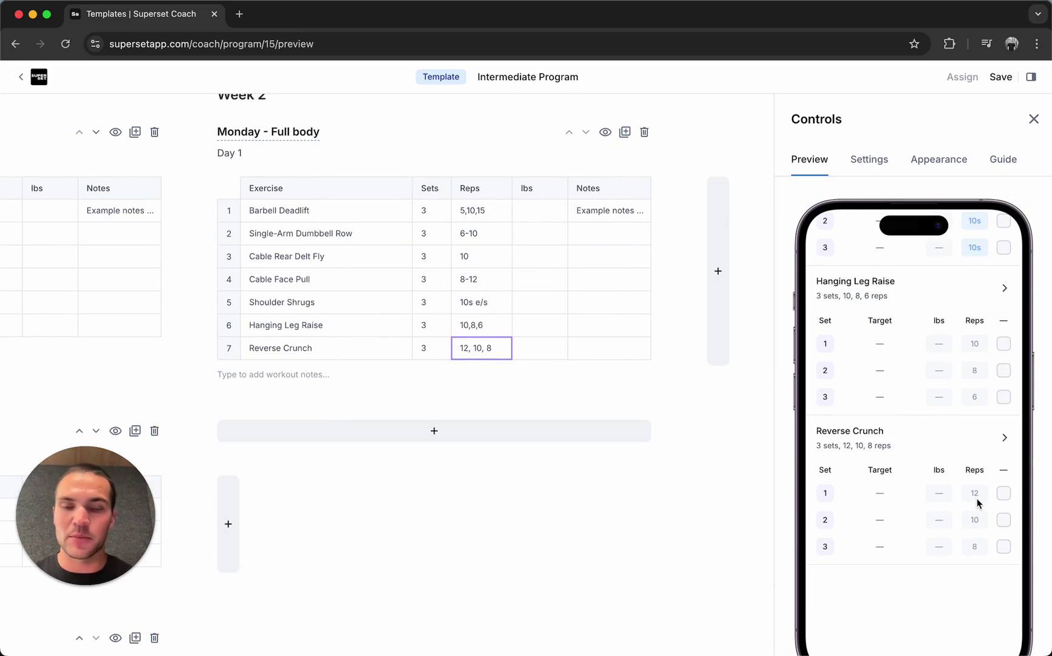
pyautogui.click(500, 348)
pyautogui.click(547, 578)
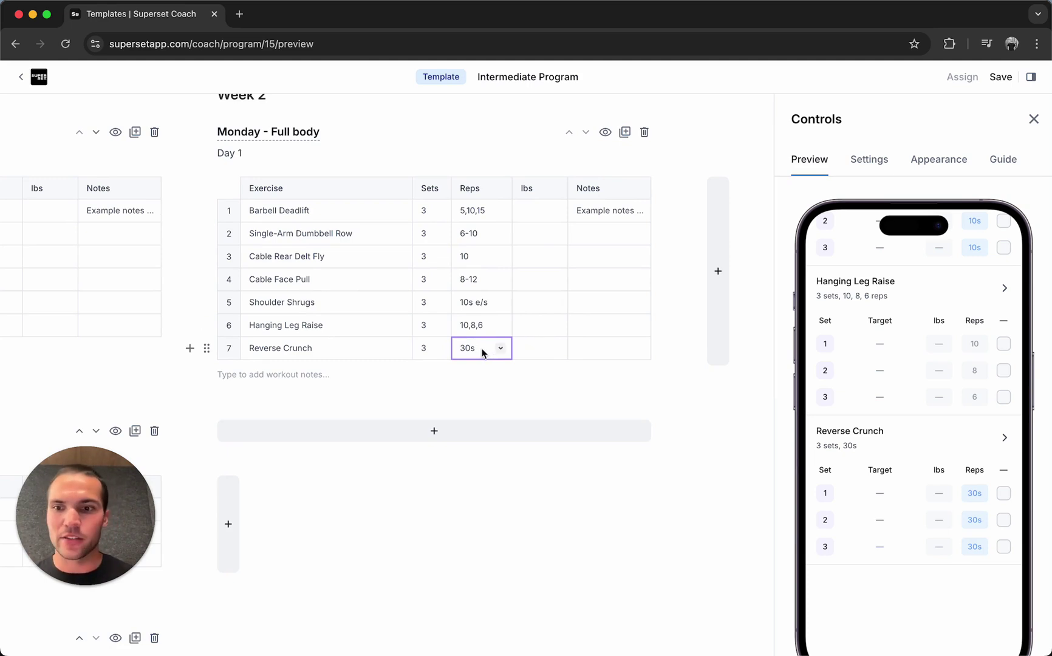
pyautogui.click(501, 348)
pyautogui.scroll(-2, 534, 547)
pyautogui.click(521, 597)
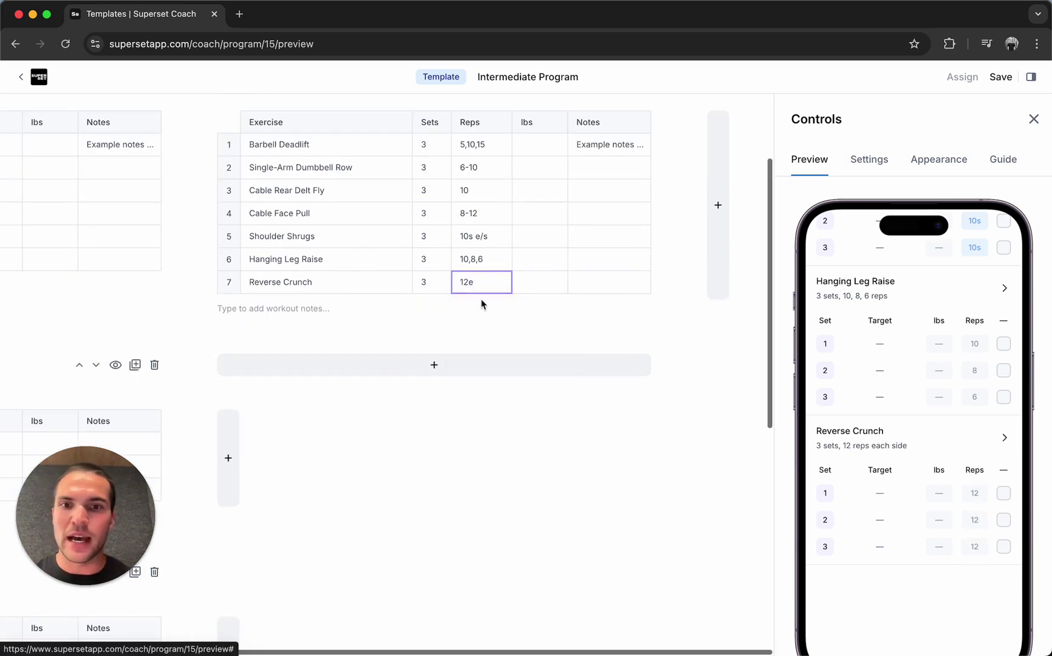
pyautogui.moveTo(856, 450); pyautogui.dragTo(954, 454)
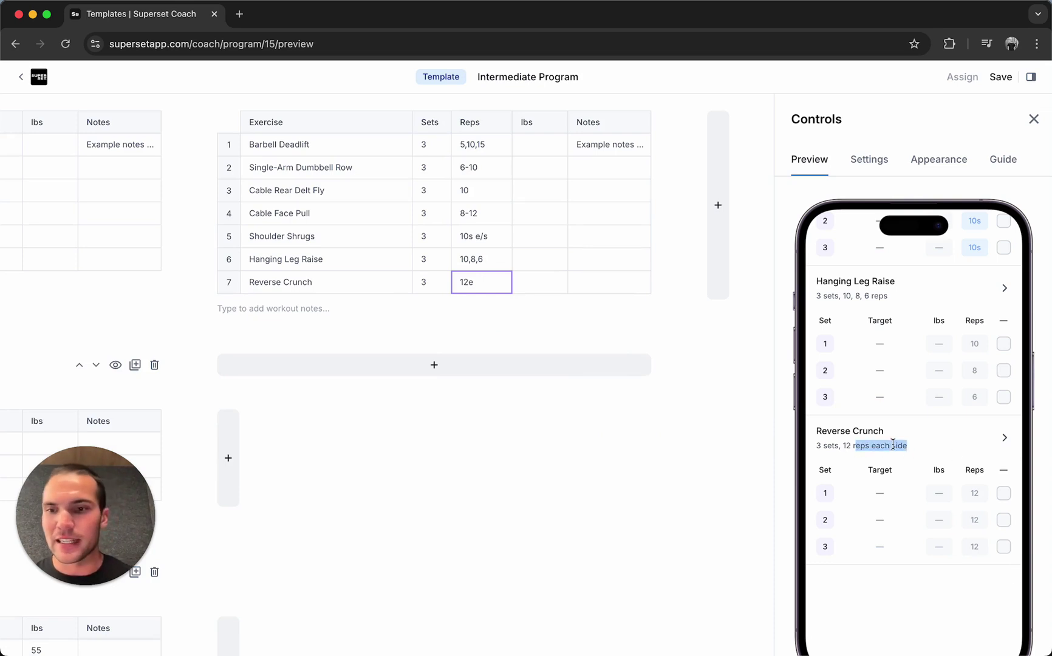
pyautogui.scroll(1, 622, 333)
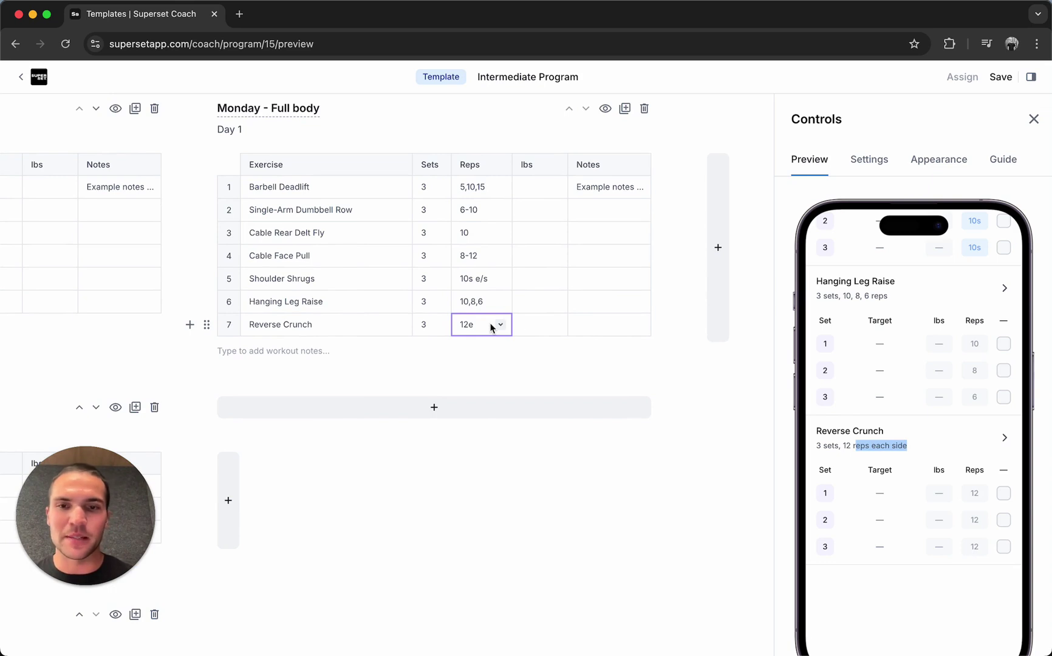
# Copy 5,10,15 from Barbell Deadlift into Reverse Crunch's lbs cell
pyautogui.click(496, 187)
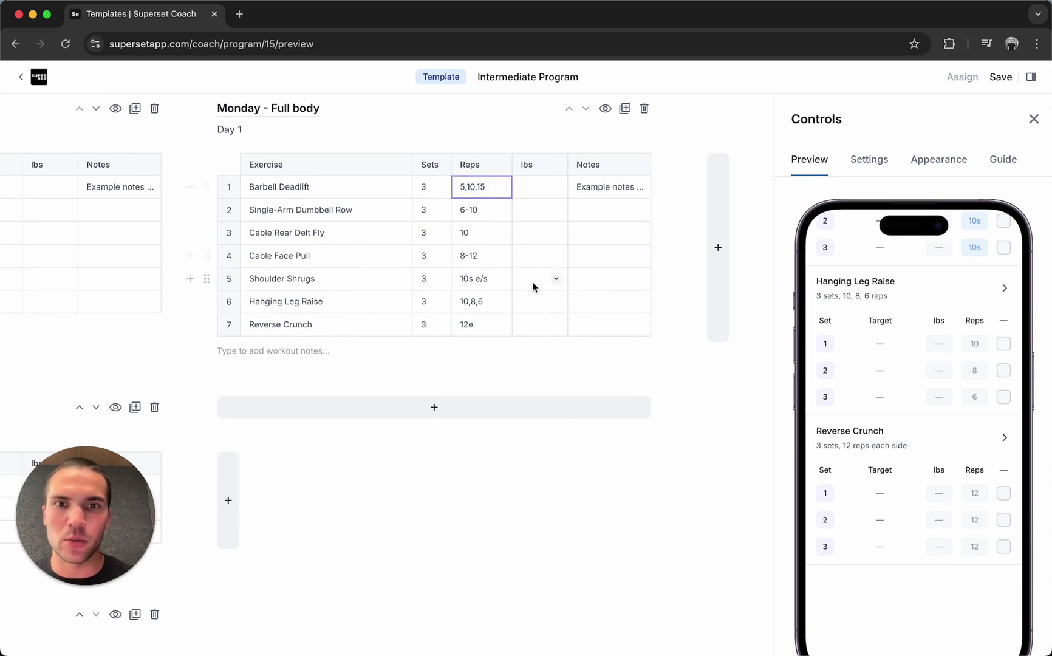
pyautogui.hotkey('ctrl', 'c')
pyautogui.click(540, 324)
pyautogui.hotkey('ctrl', 'v')
pyautogui.click(604, 325)
# Group Cable Rear Delt Fly through Shoulder Shrugs as a custom group named Work set
pyautogui.scroll(1, 608, 315)
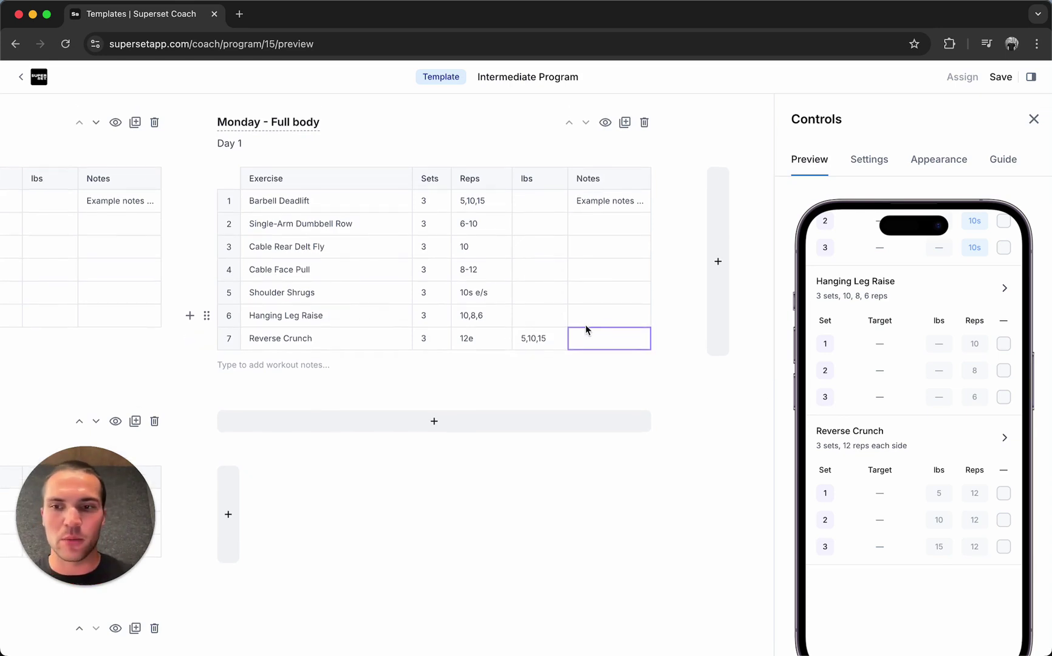
pyautogui.scroll(3, 583, 328)
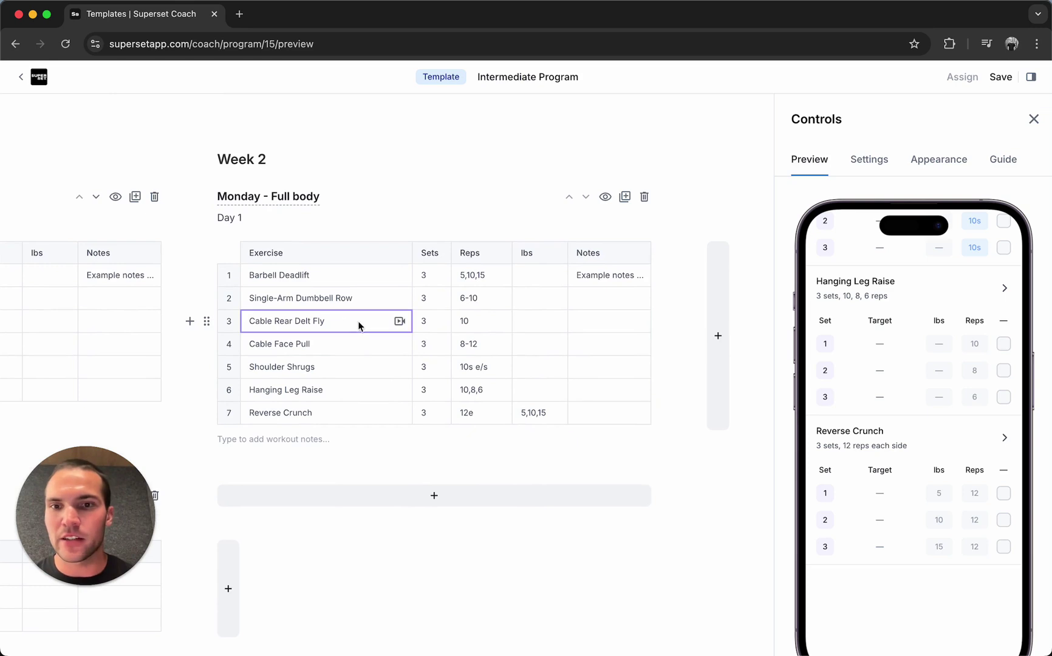
pyautogui.moveTo(358, 321); pyautogui.dragTo(619, 374)
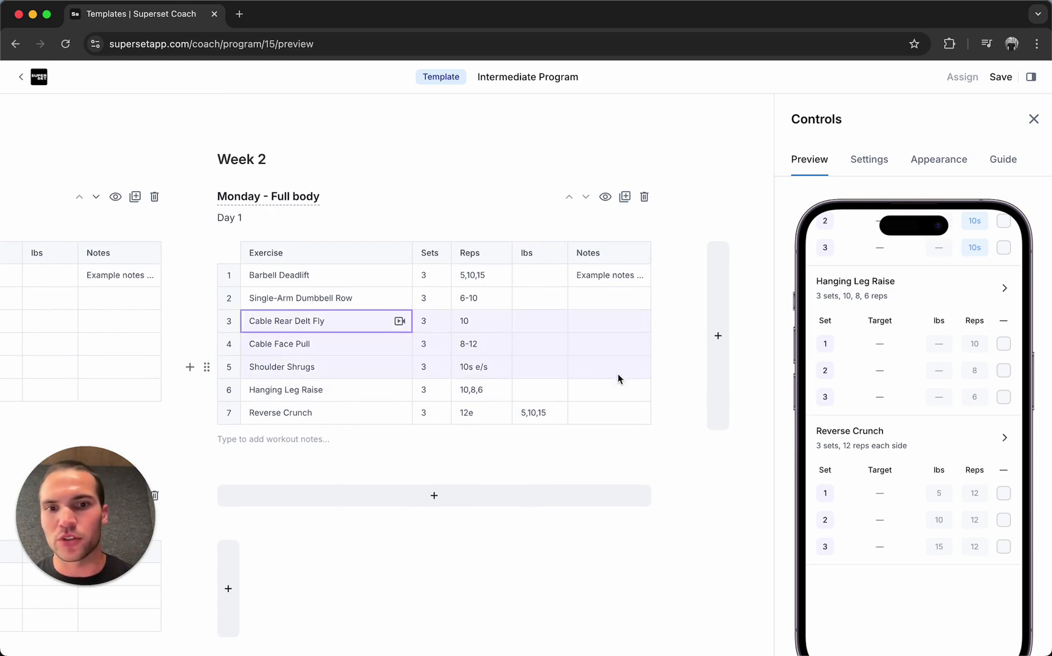
pyautogui.rightClick(366, 352)
pyautogui.click(349, 367)
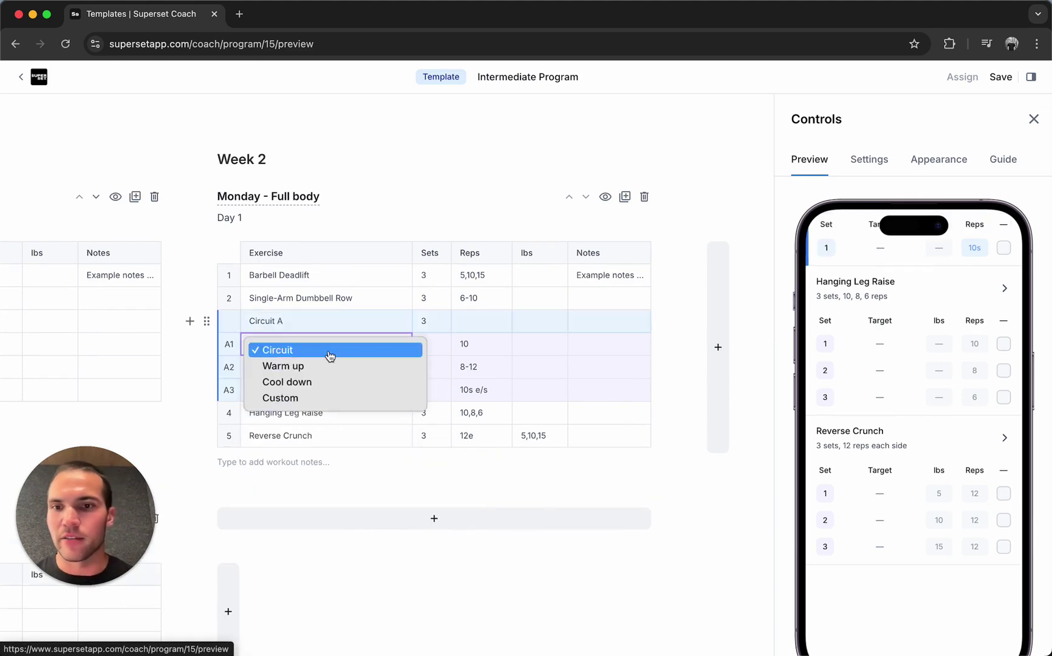
pyautogui.click(328, 398)
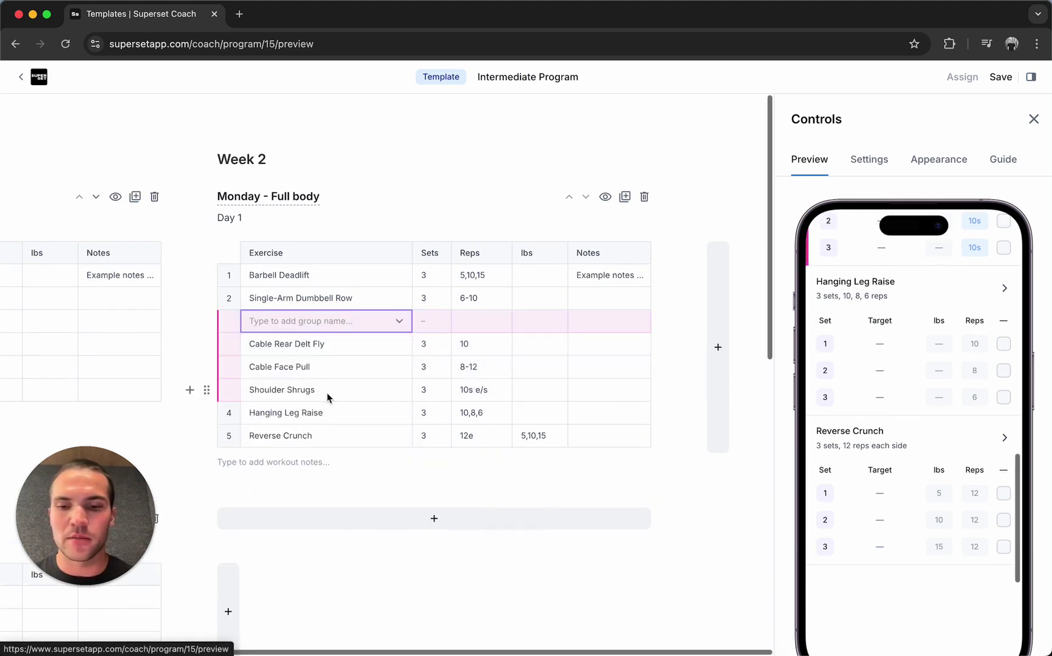
pyautogui.write('Work set')
# Group Barbell Deadlift and Single-Arm Dumbbell Row as a Warm up group
pyautogui.click(341, 278)
pyautogui.moveTo(340, 277); pyautogui.dragTo(625, 303)
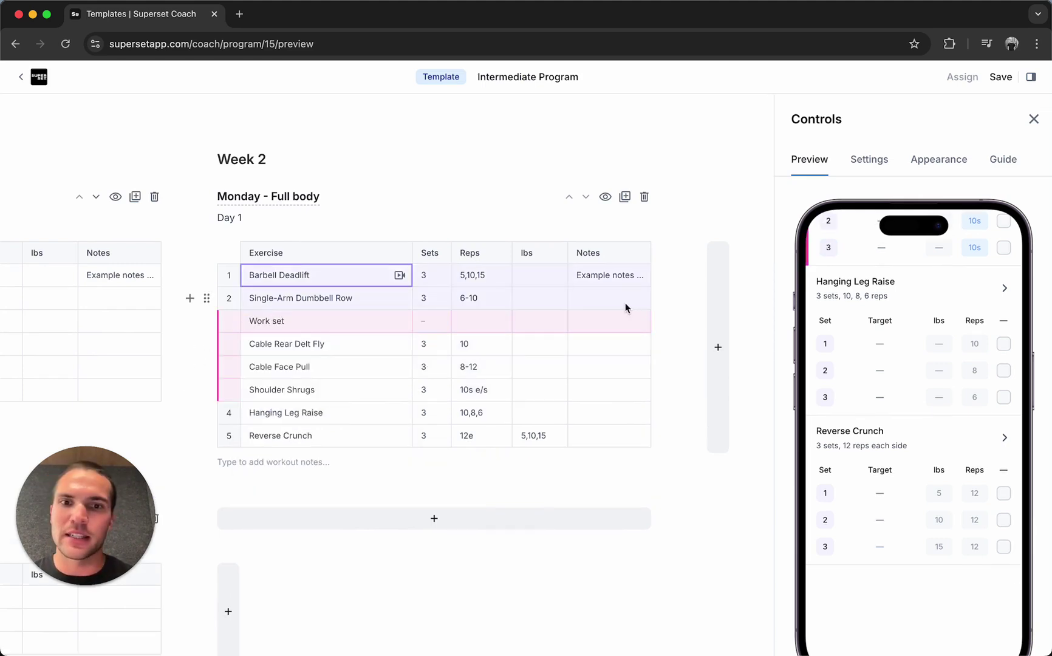
pyautogui.rightClick(624, 303)
pyautogui.click(604, 323)
pyautogui.click(355, 320)
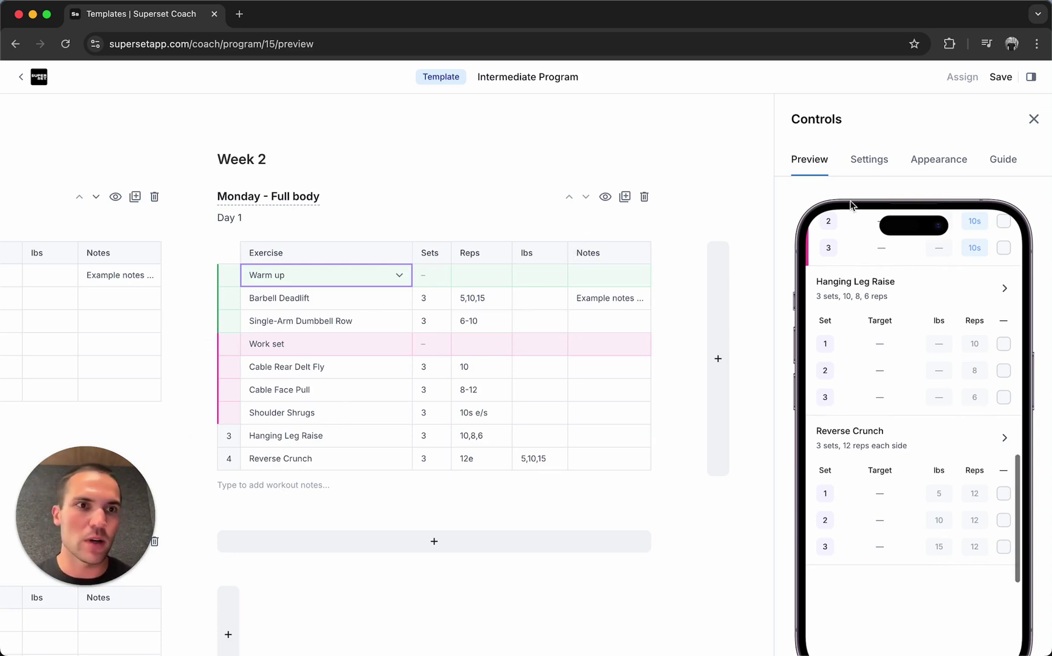
# Save the program, assign it to one client as an individual program, and open that copy
pyautogui.click(1000, 78)
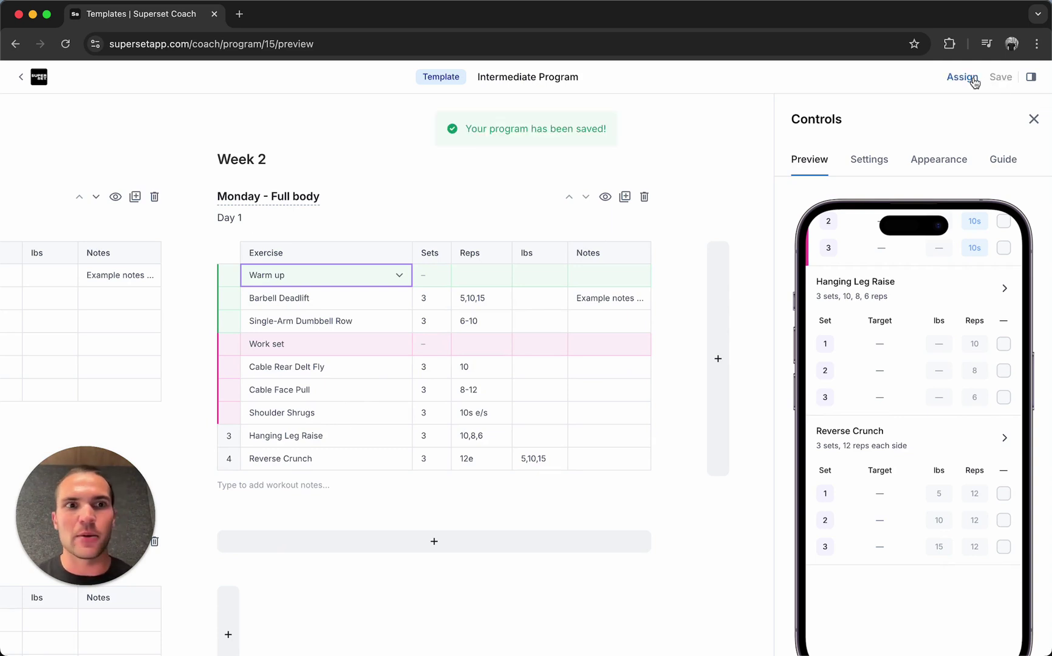
pyautogui.click(969, 79)
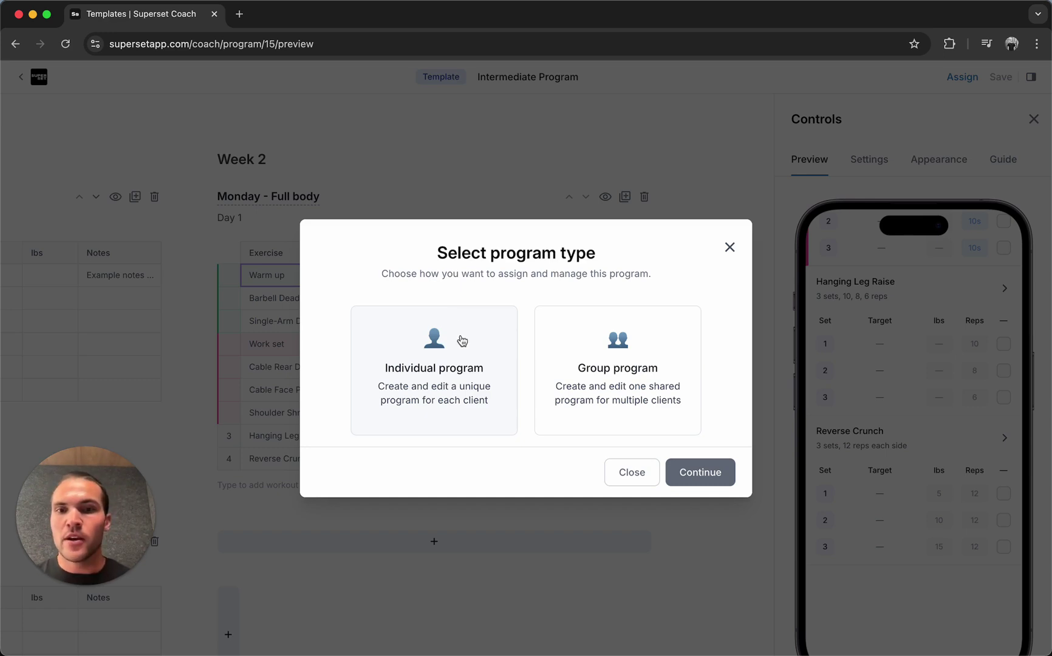
pyautogui.click(463, 371)
pyautogui.click(696, 482)
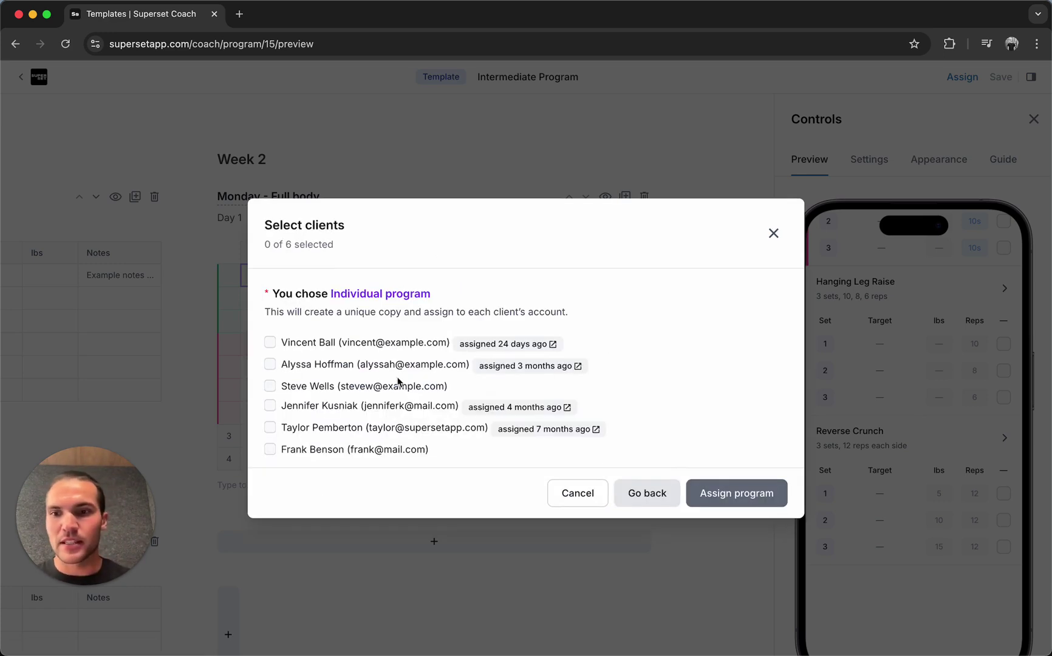
pyautogui.click(351, 450)
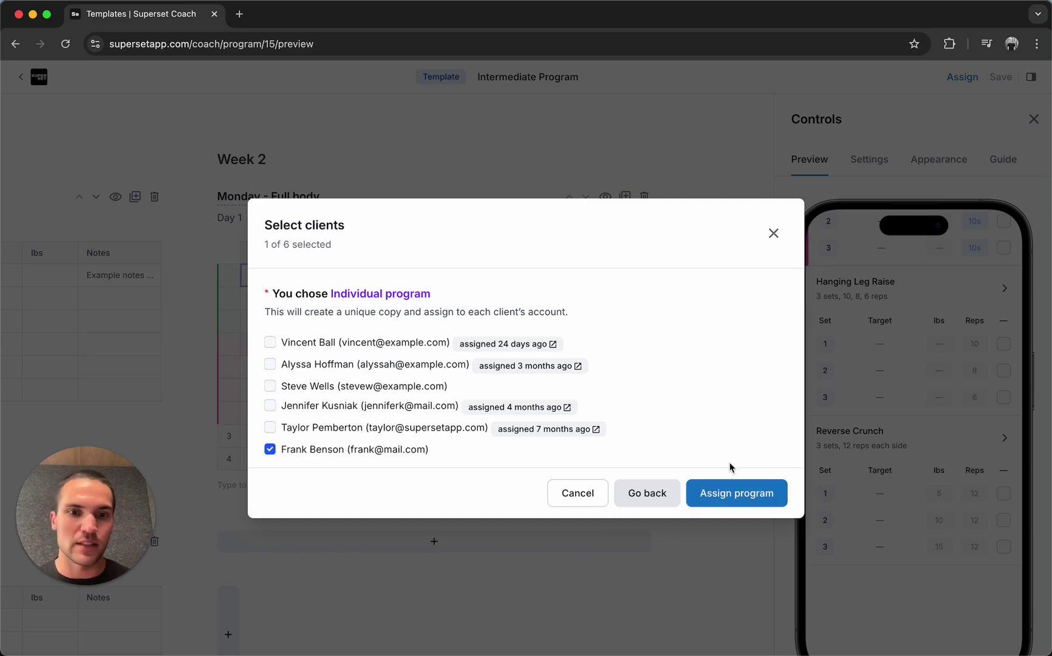
pyautogui.click(737, 493)
pyautogui.click(735, 394)
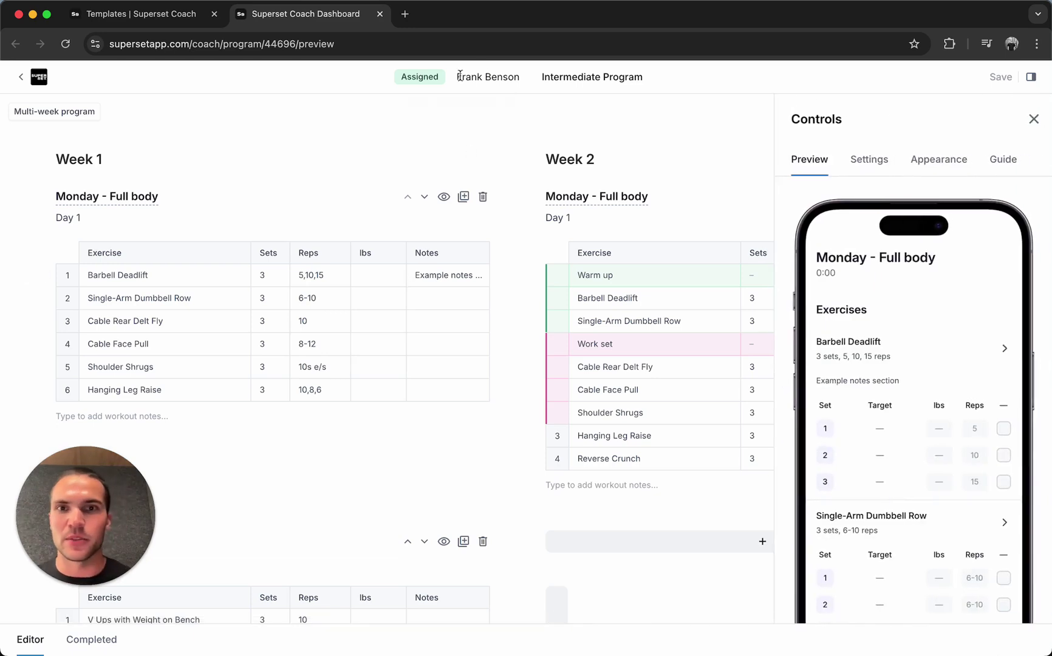
# Check the client's empty completed-workout history, then go back to the client's page
pyautogui.moveTo(475, 73)
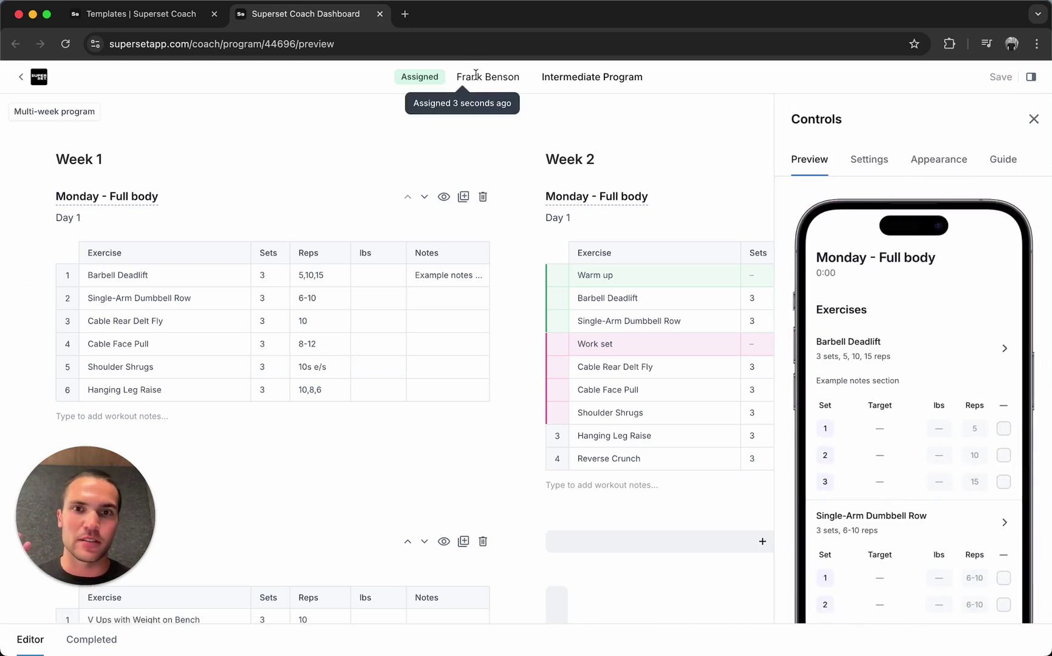
pyautogui.click(93, 641)
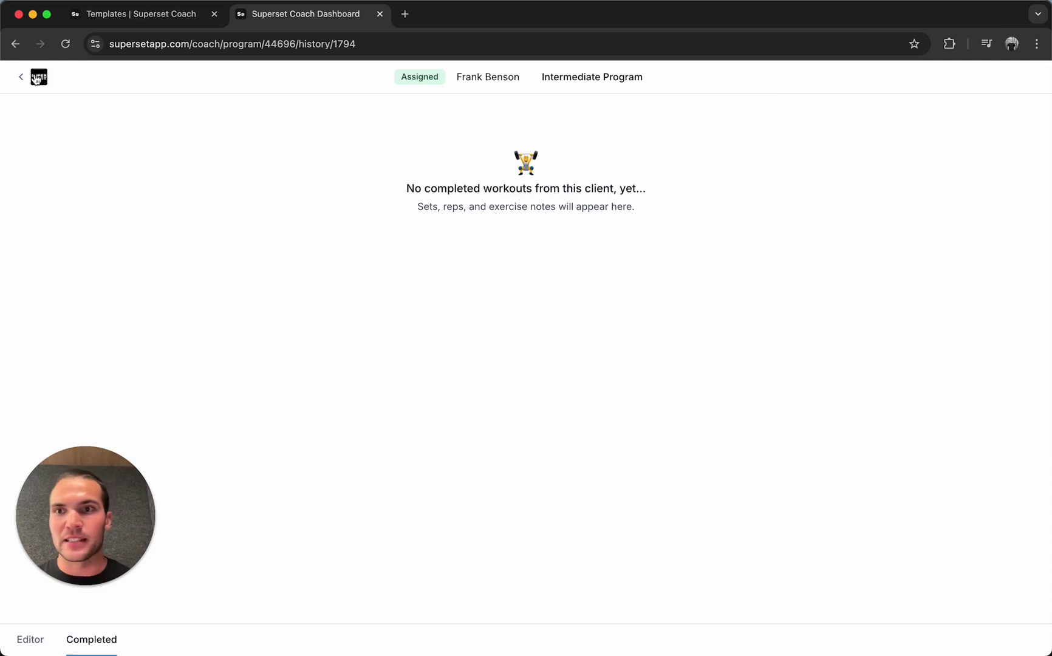
pyautogui.click(37, 77)
# Open the 2-day split's completed workouts and Barbell Hang Snatch's 10-record exercise history
pyautogui.click(97, 191)
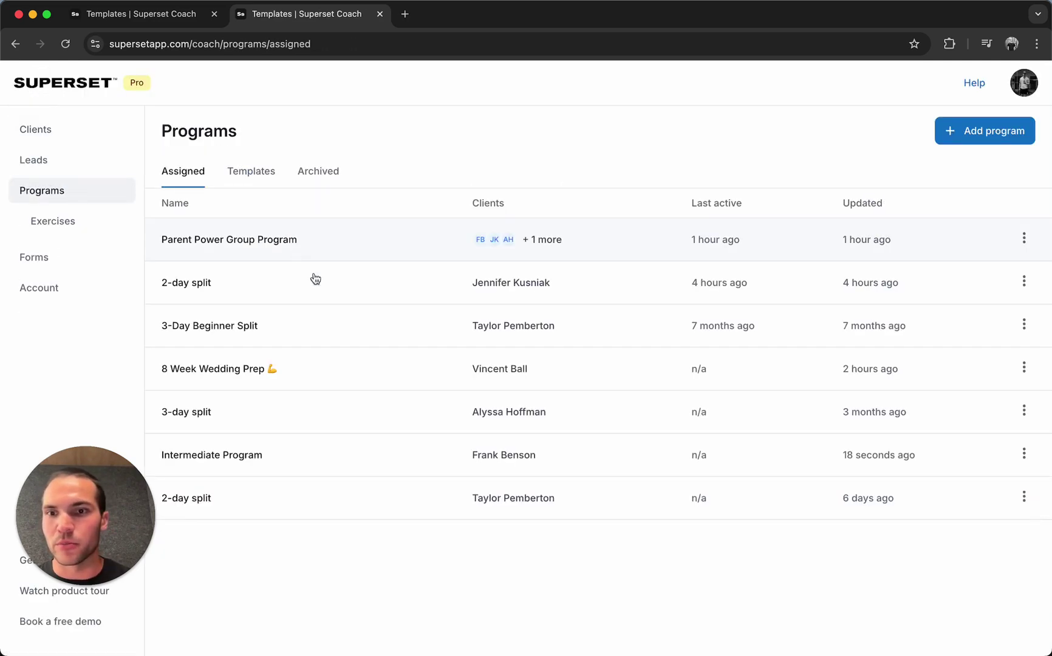
pyautogui.click(291, 285)
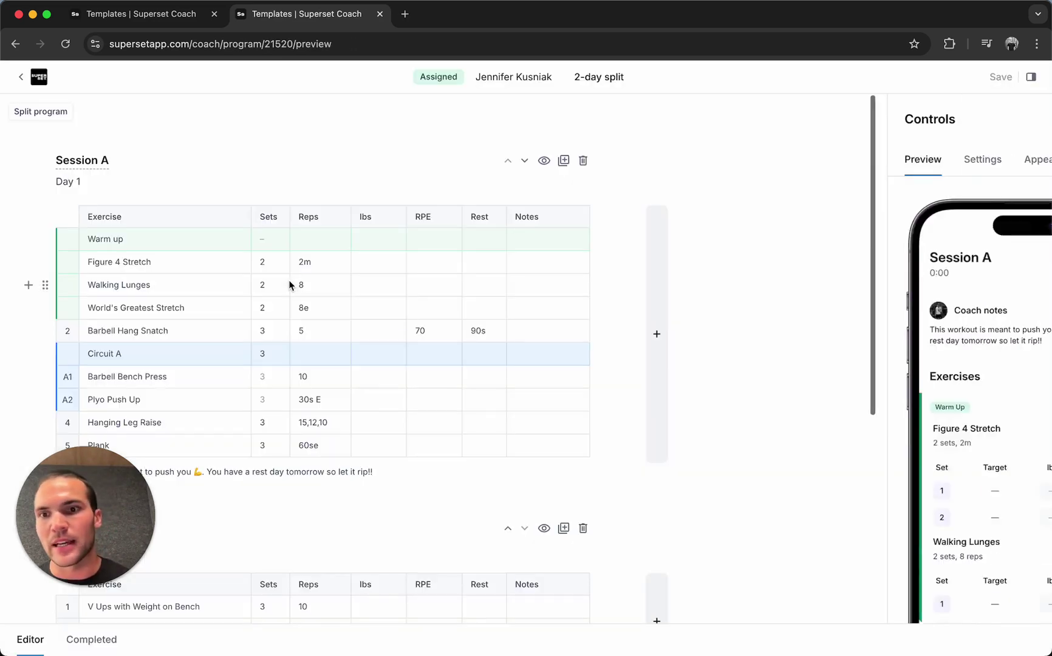
pyautogui.click(92, 641)
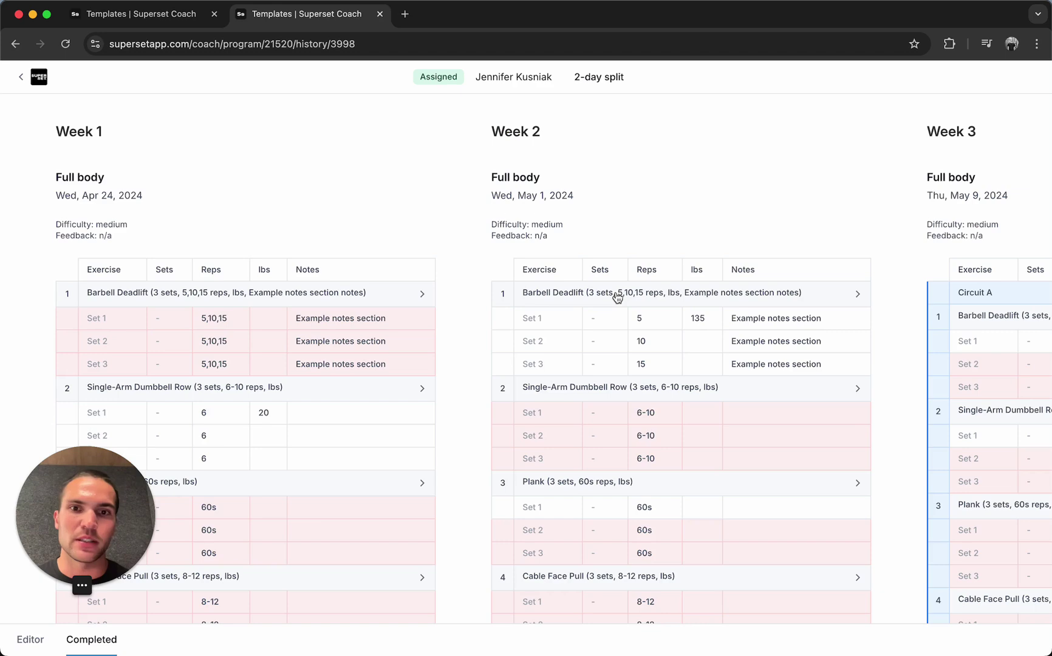
pyautogui.hscroll(20, 618, 297)
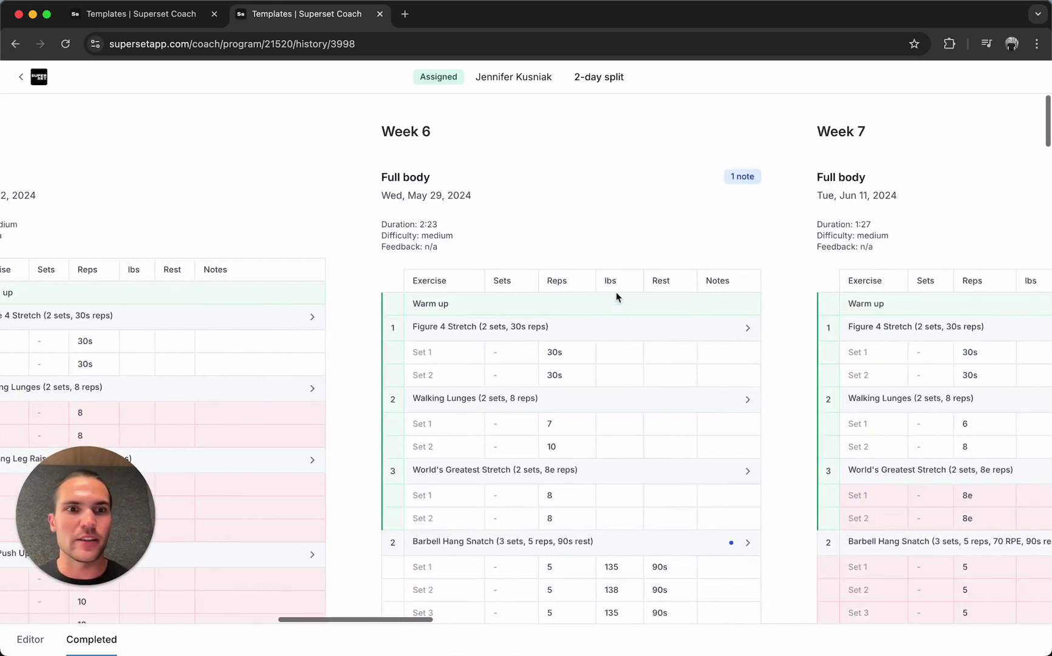
pyautogui.scroll(-2, 565, 338)
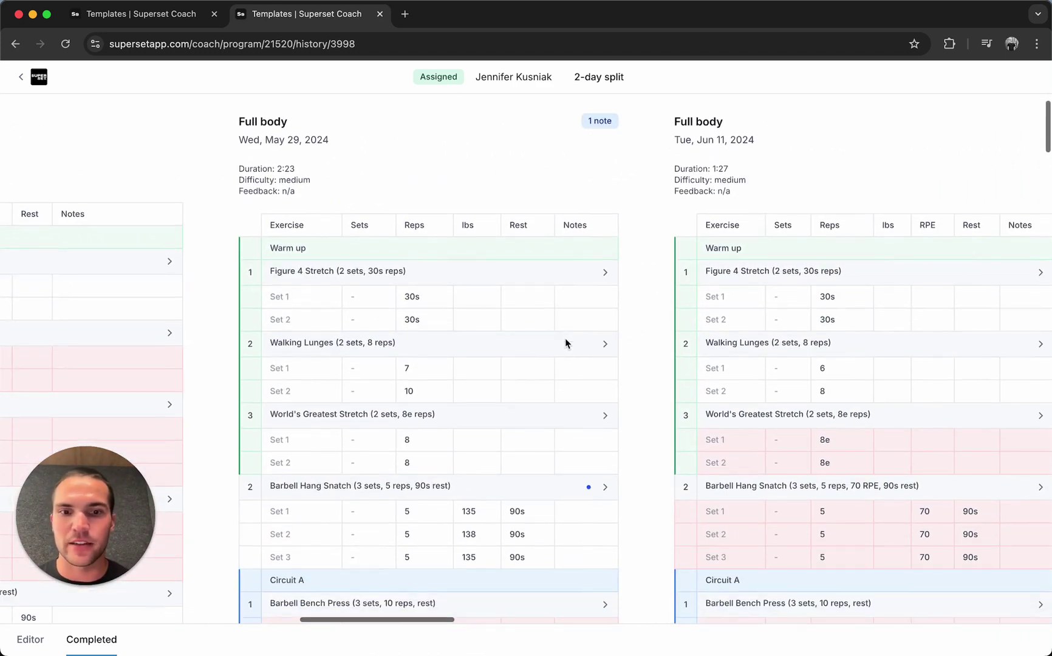
pyautogui.click(589, 487)
# Read the May 29 'This was really hard today' note, watch its video, then return to Programs
pyautogui.scroll(-5, 890, 377)
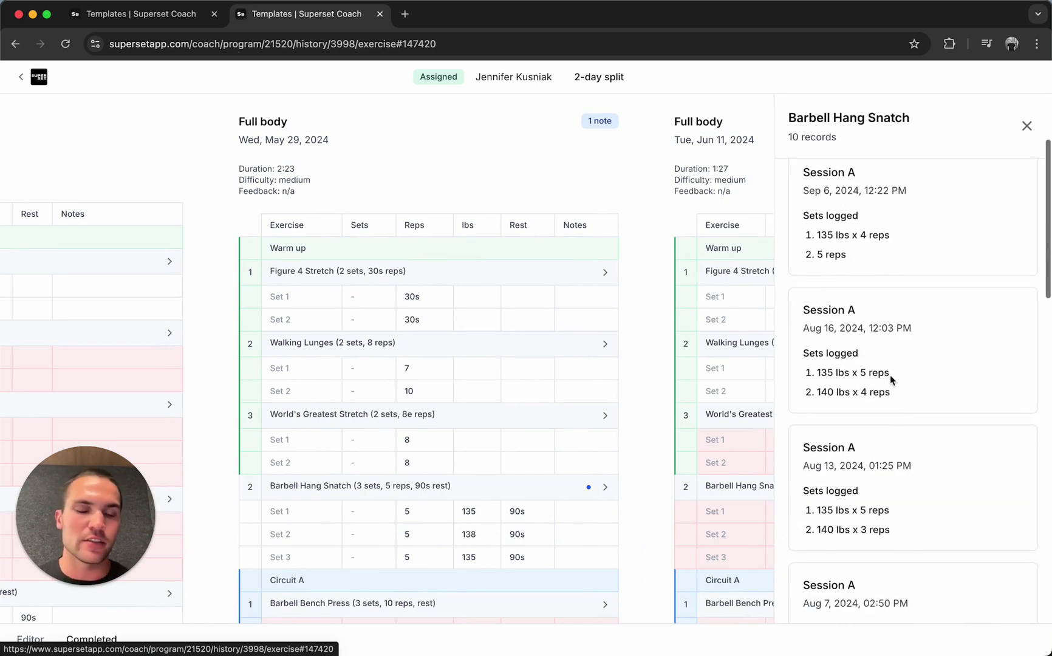
pyautogui.scroll(-3, 891, 377)
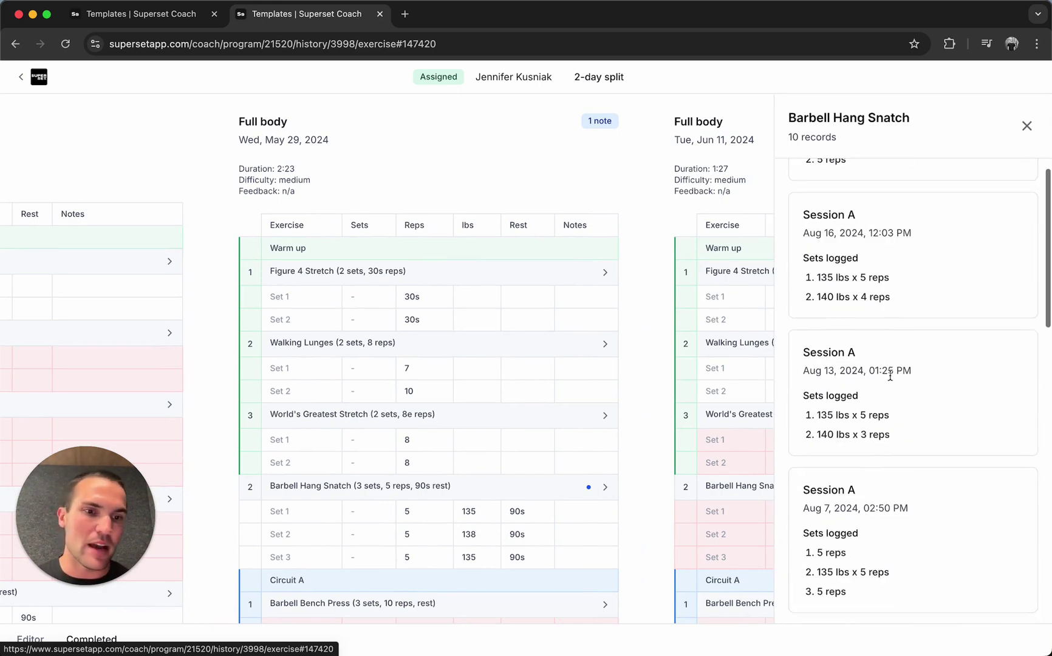
pyautogui.scroll(-10, 890, 375)
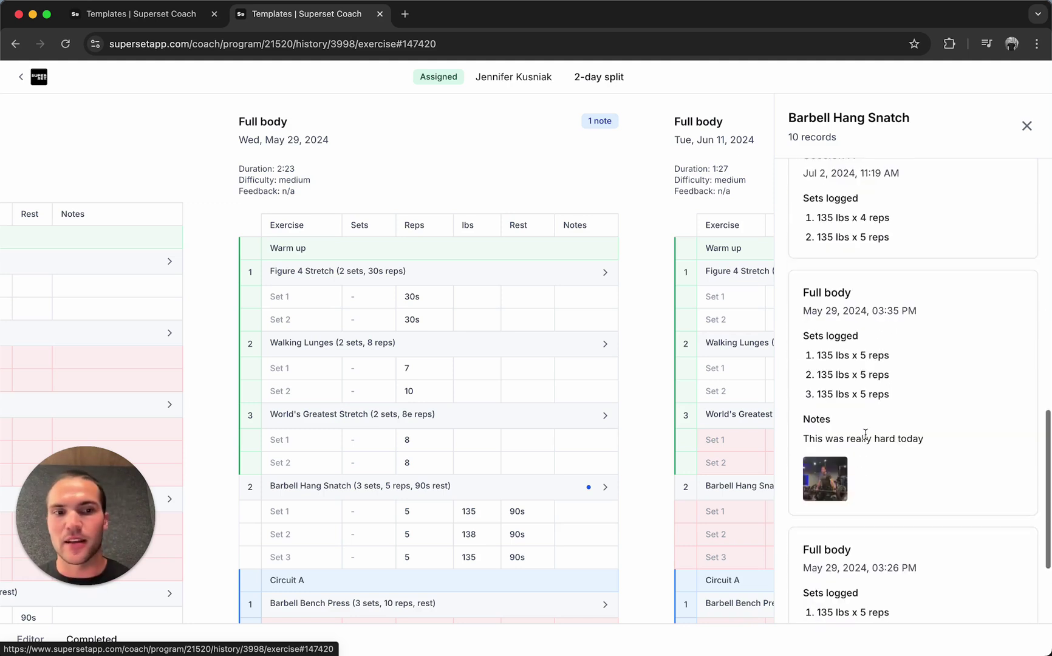
pyautogui.tripleClick(862, 437)
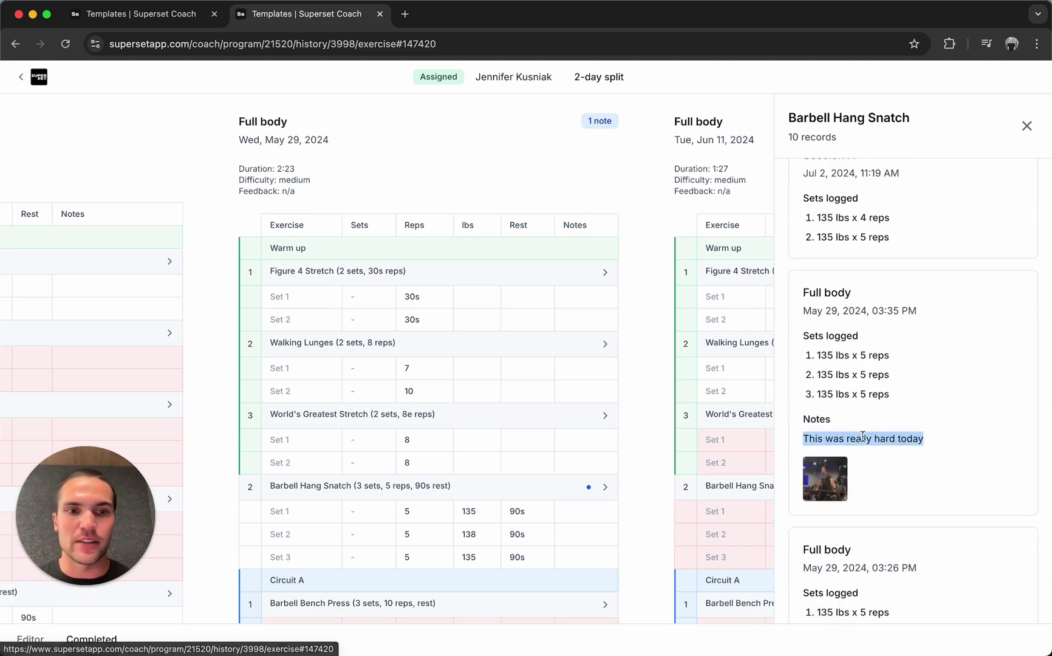
pyautogui.click(826, 479)
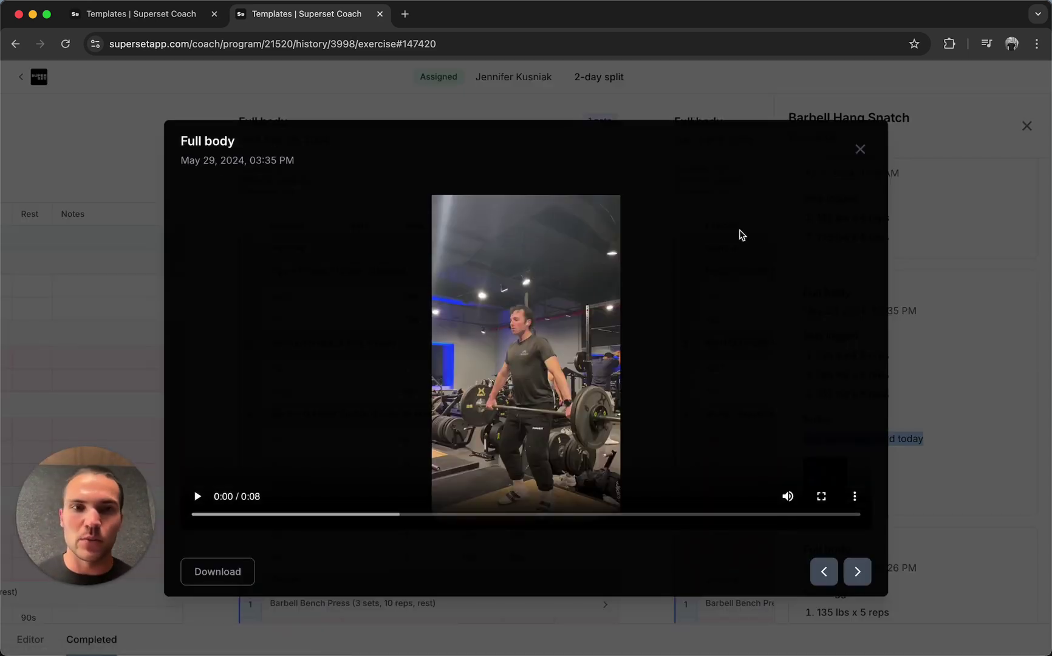
pyautogui.click(860, 150)
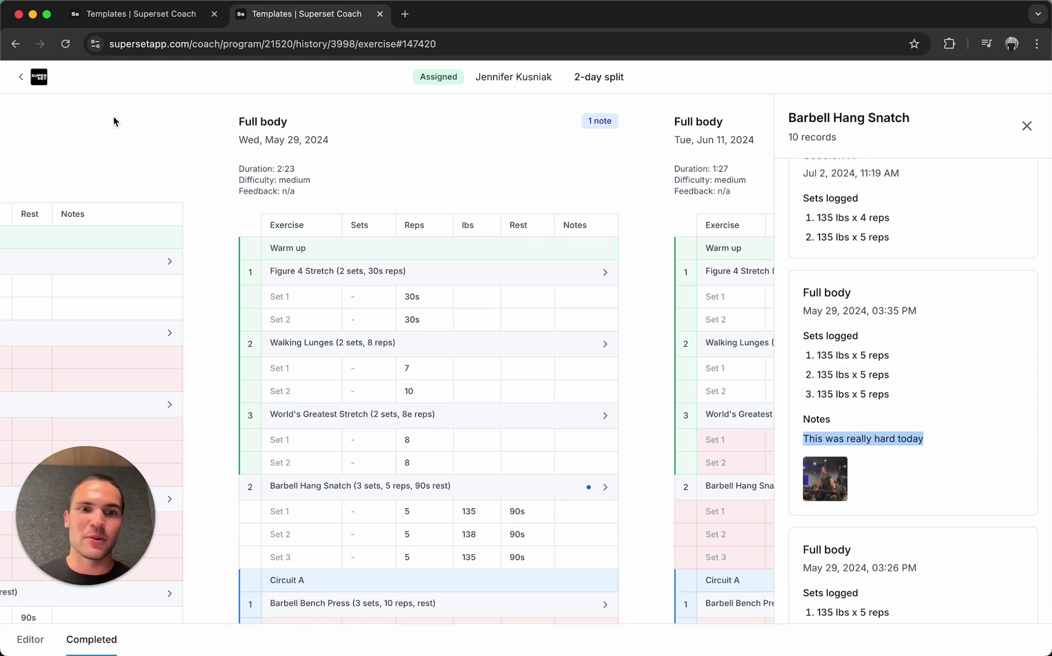
pyautogui.click(38, 78)
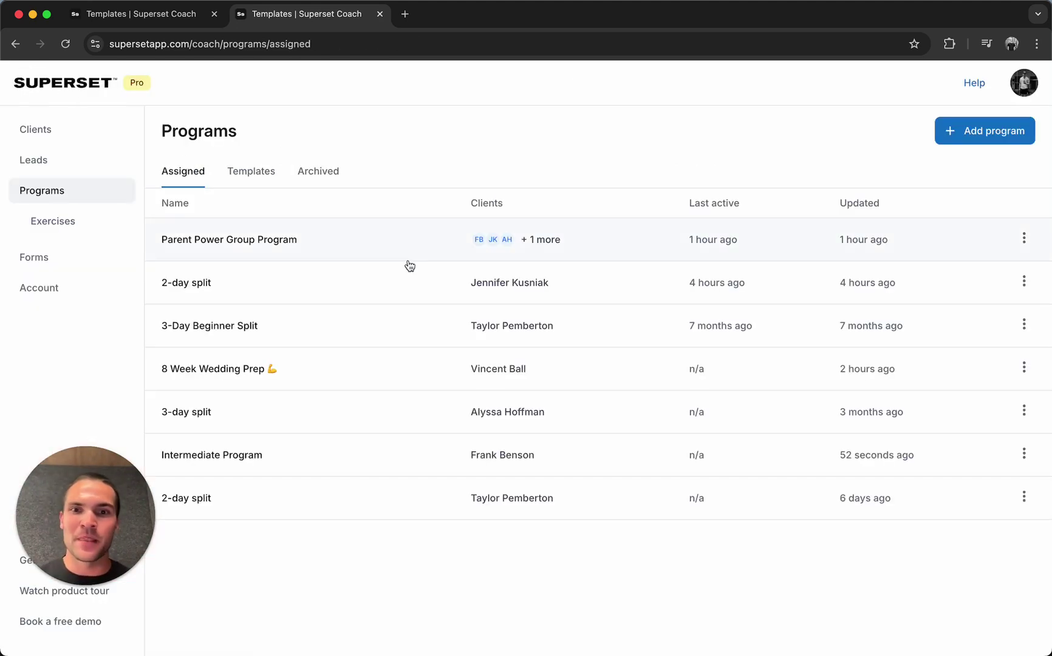